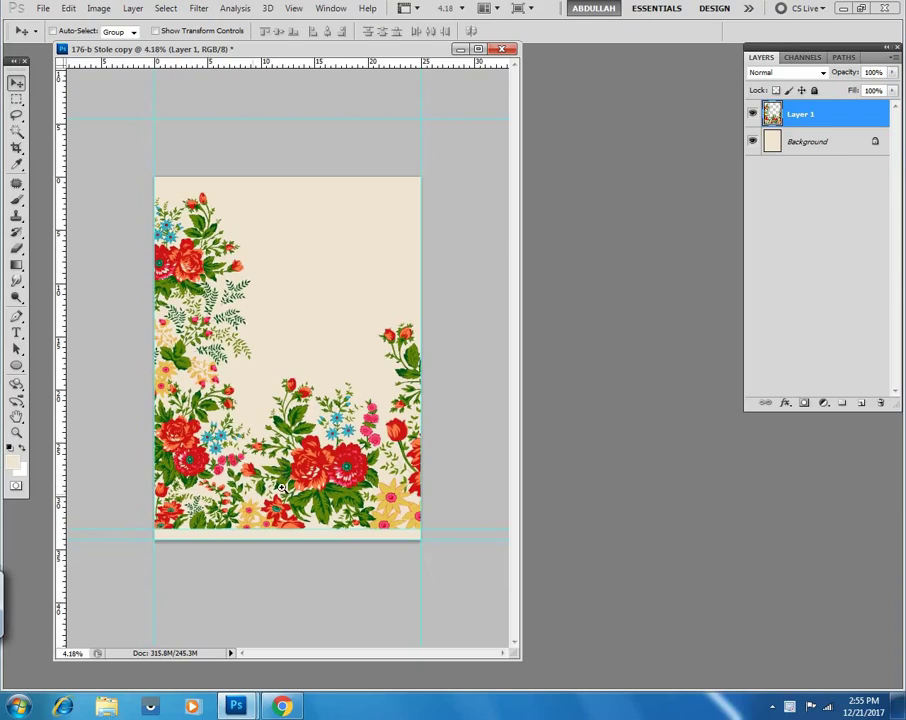
Step: Check the resolution, document width and document height of the floral stole image in Image Size without changing anything
scroll(285, 455, "down", 1)
left_click_drag(223, 50, 388, 59)
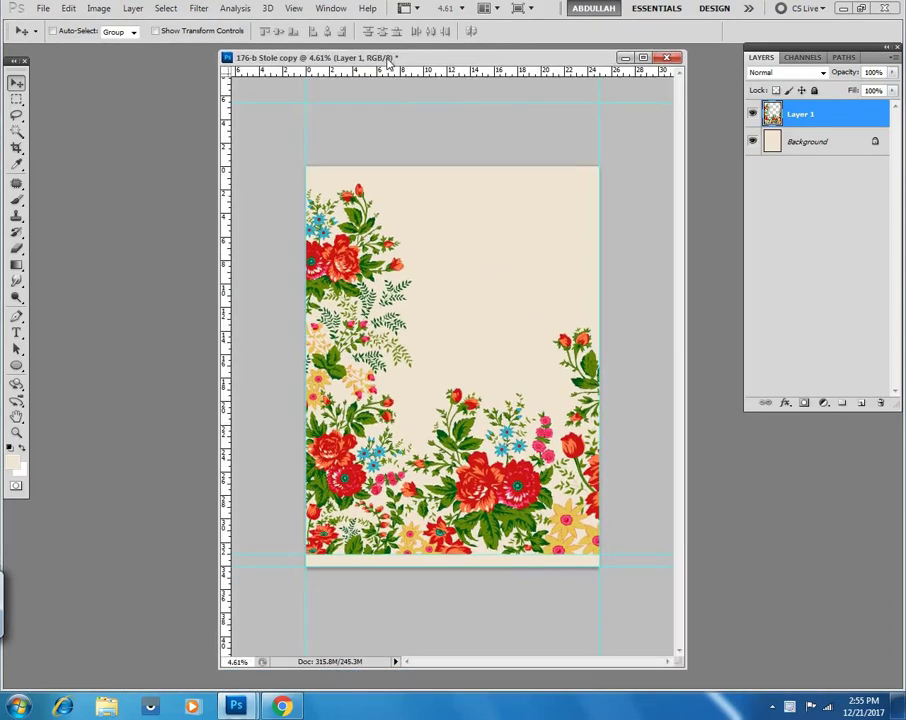
right_click(388, 60)
left_click(442, 88)
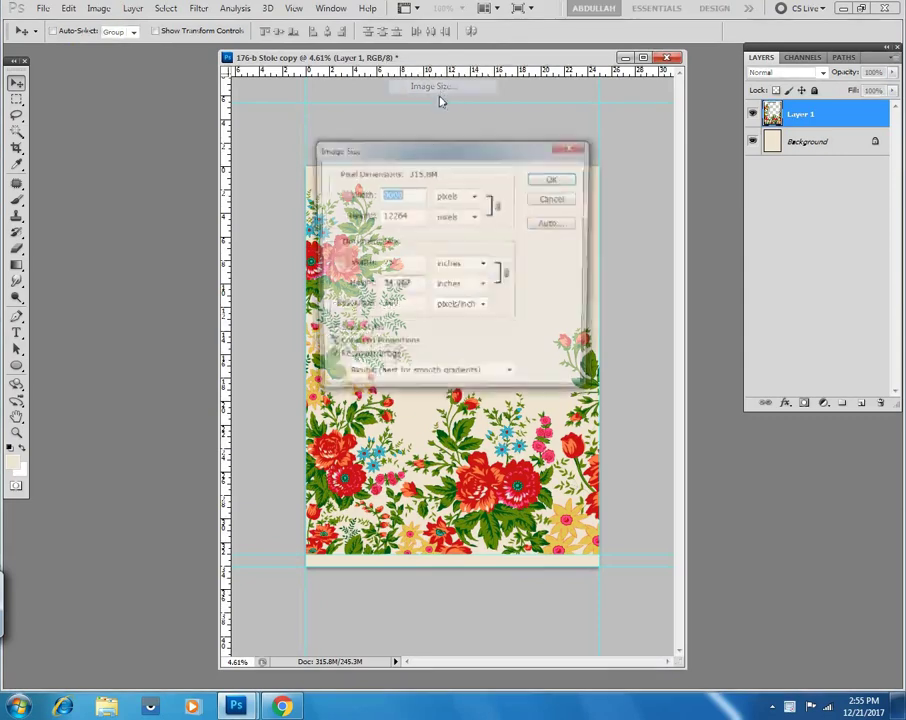
left_click(364, 310)
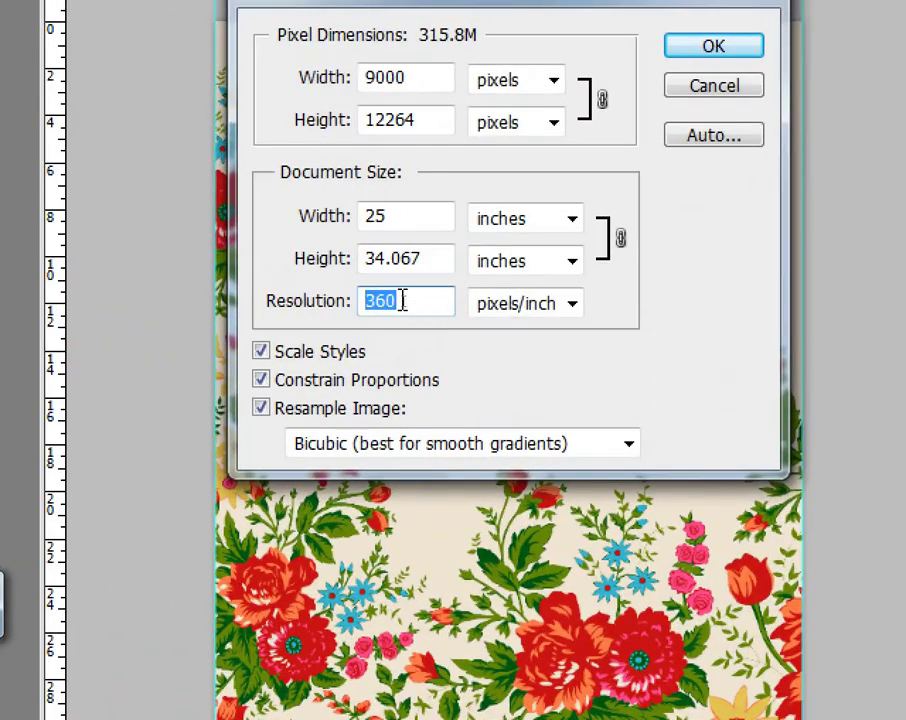
left_click(400, 307)
left_click_drag(410, 301, 346, 309)
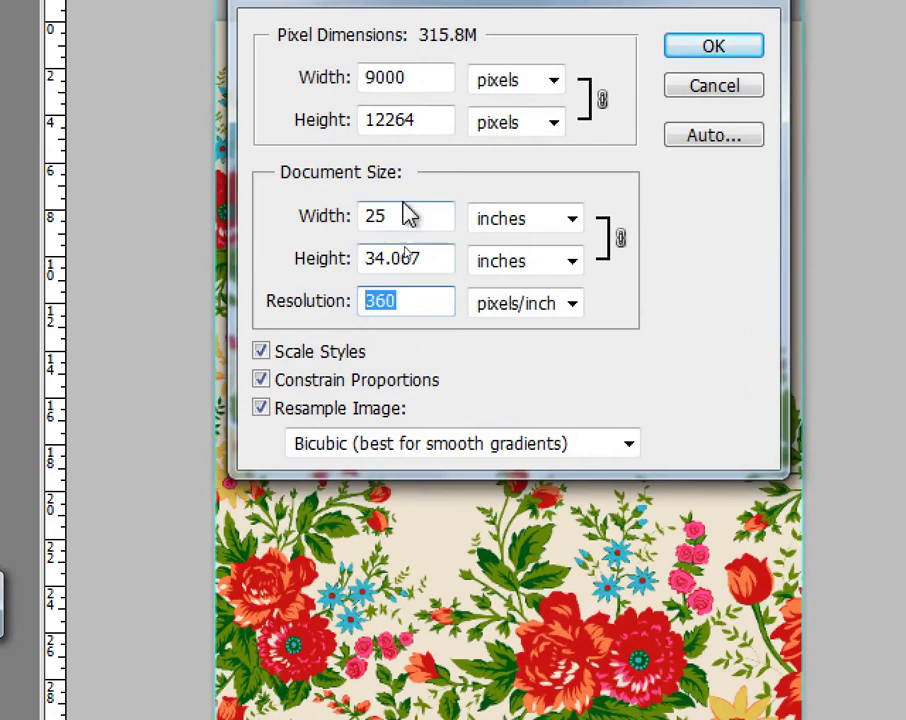
left_click_drag(396, 216, 360, 220)
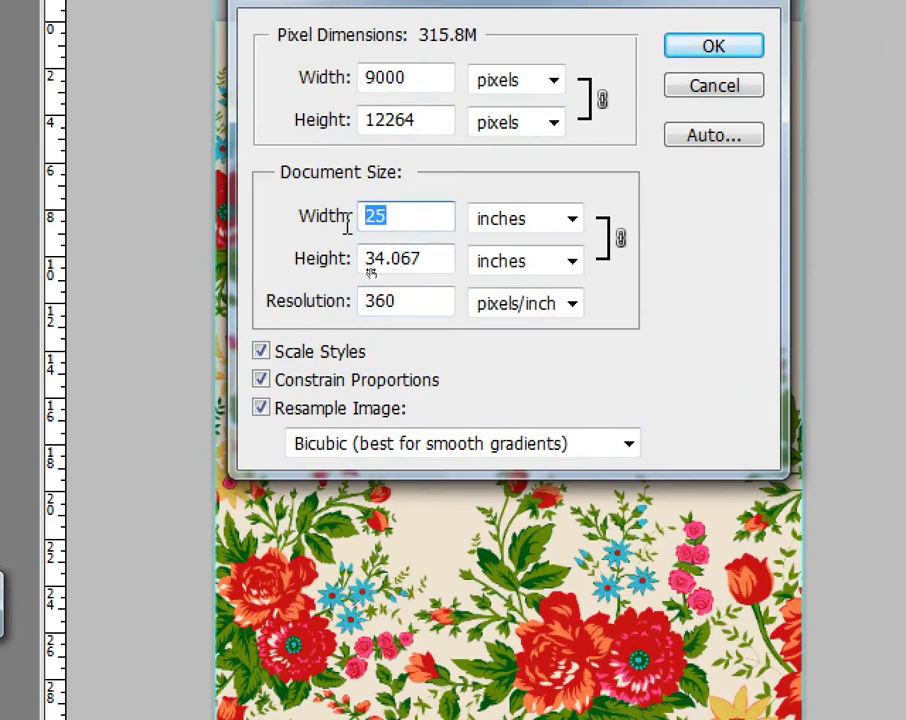
left_click_drag(435, 262, 367, 263)
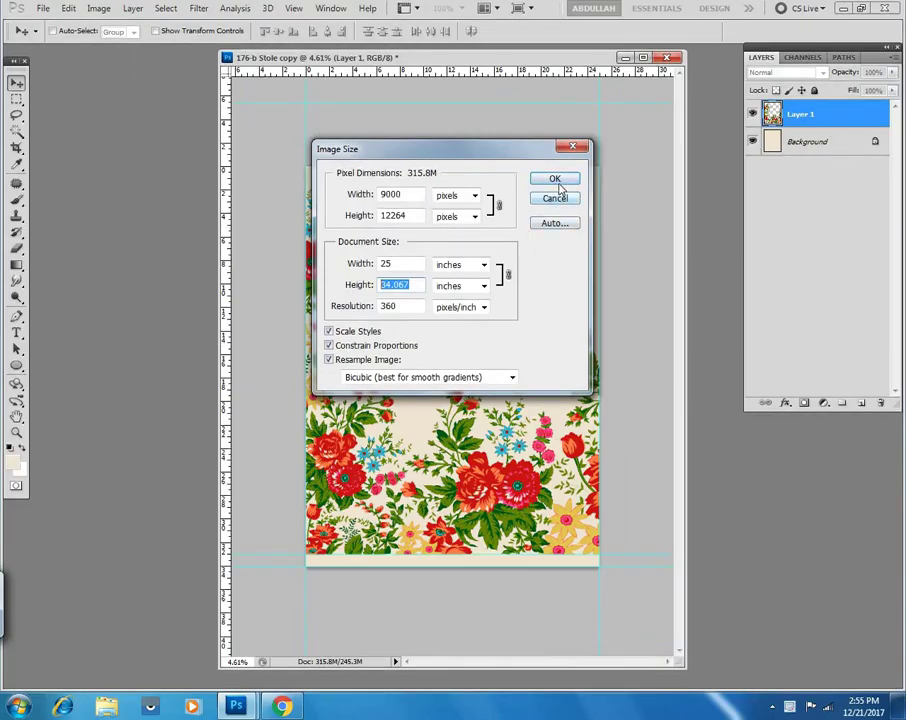
left_click(553, 199)
Step: Duplicate the image as 176-b Stole copy 2 and arrange both documents side by side
right_click(492, 62)
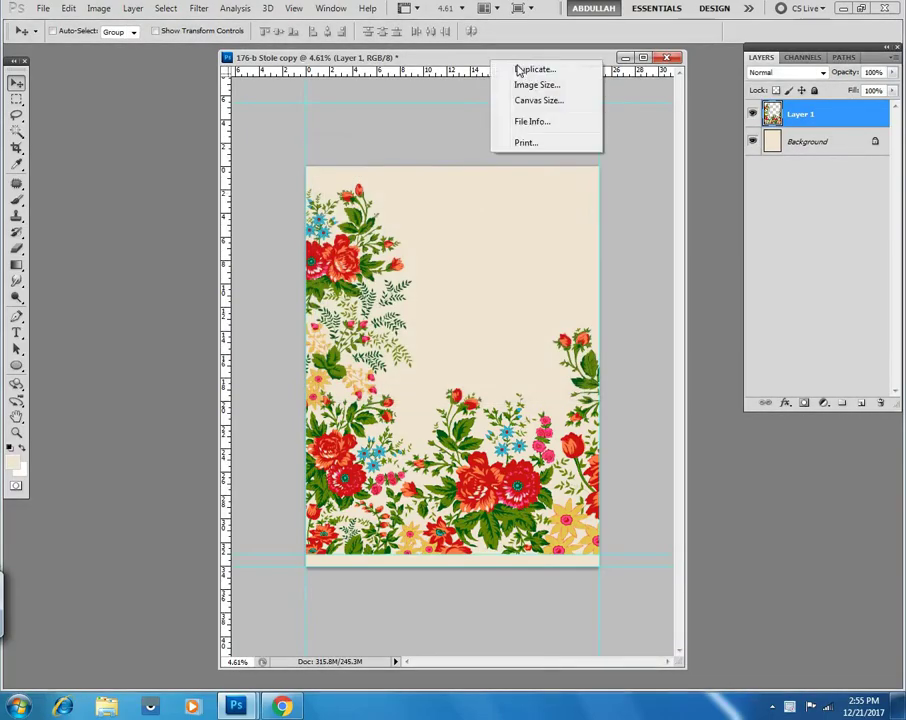
left_click(534, 69)
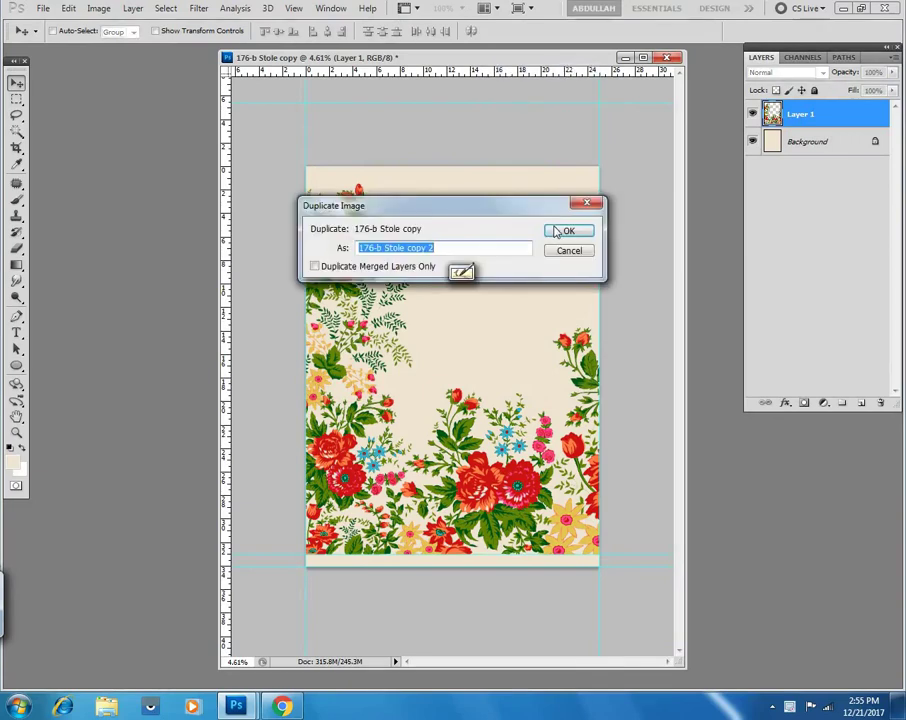
left_click(568, 229)
mouse_move(480, 74)
left_mouse_down()
mouse_move(491, 105)
mouse_move(482, 72)
mouse_move(508, 109)
mouse_move(480, 78)
mouse_move(492, 66)
left_mouse_up()
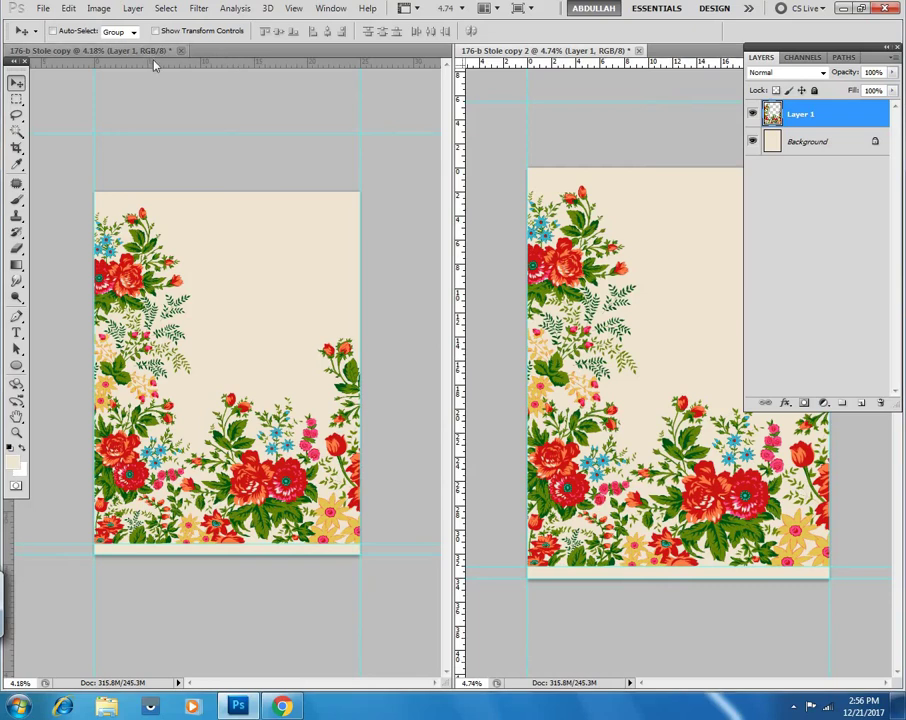
Step: Inspect the original 176-b Stole copy document's resolution, width and height in Image Size, leaving the values as they are
right_click(155, 51)
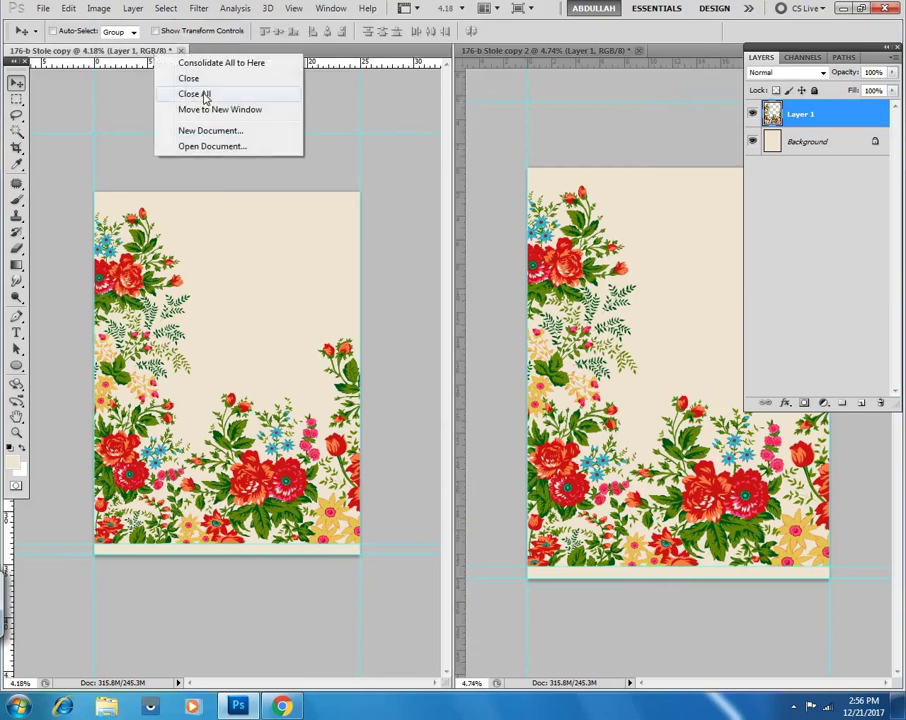
left_click(90, 76)
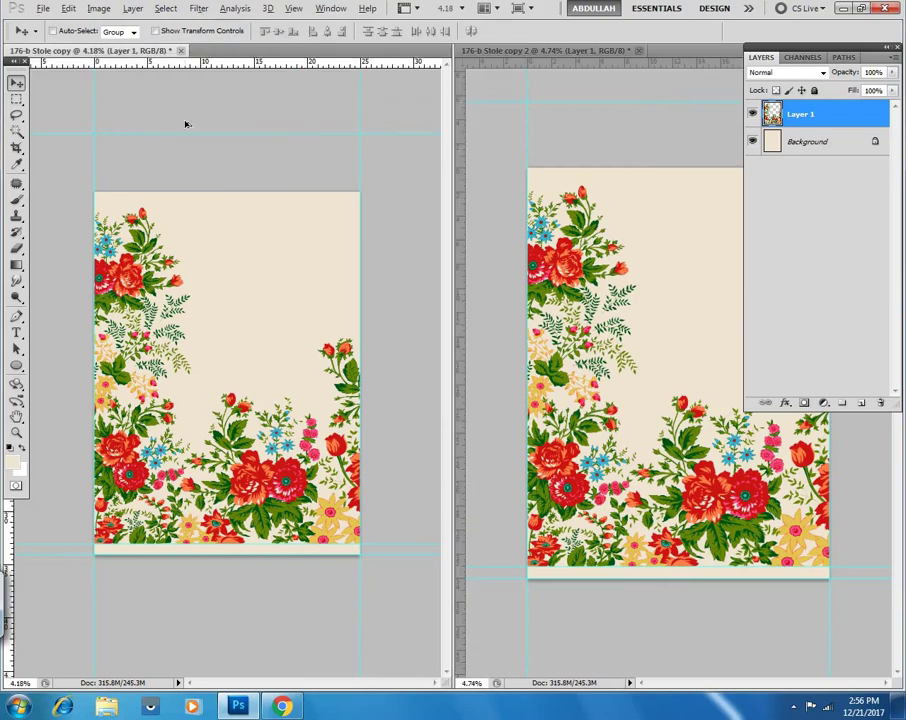
key("ctrl+alt+i")
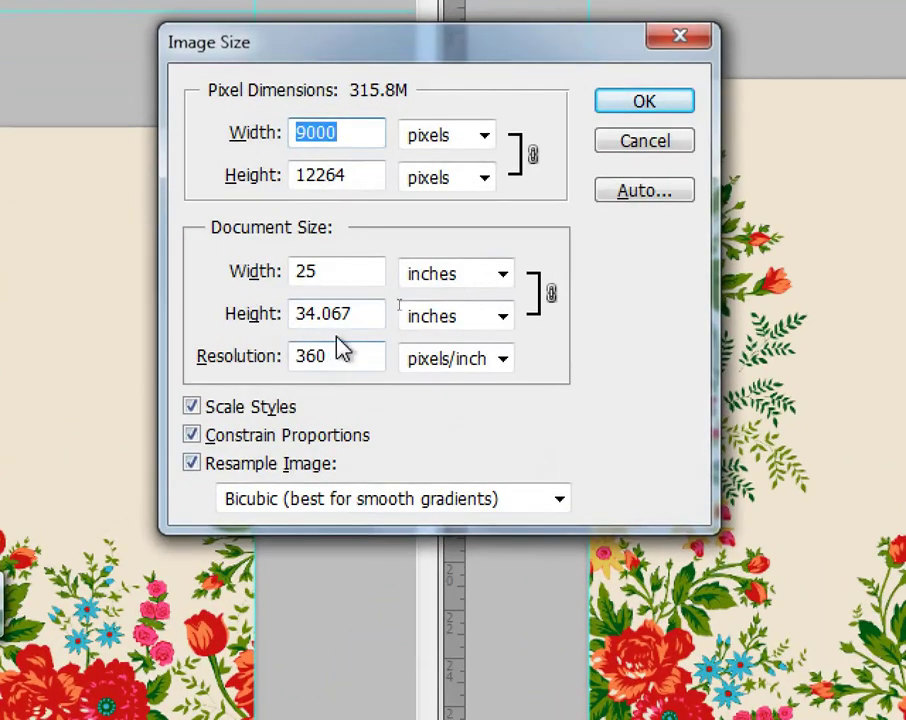
double_click(328, 362)
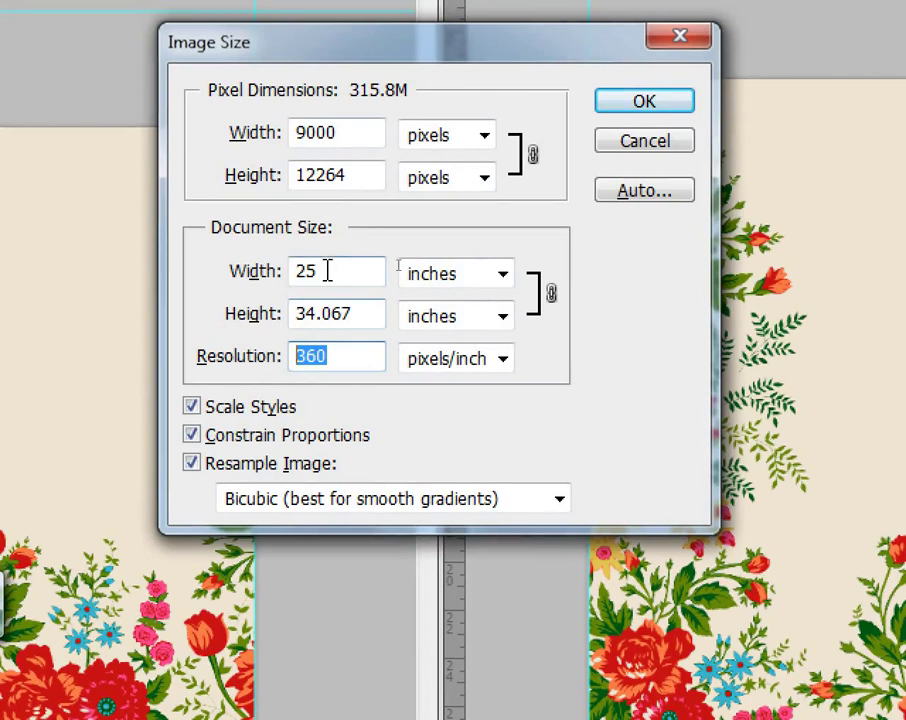
left_click_drag(309, 323, 296, 318)
key("Escape")
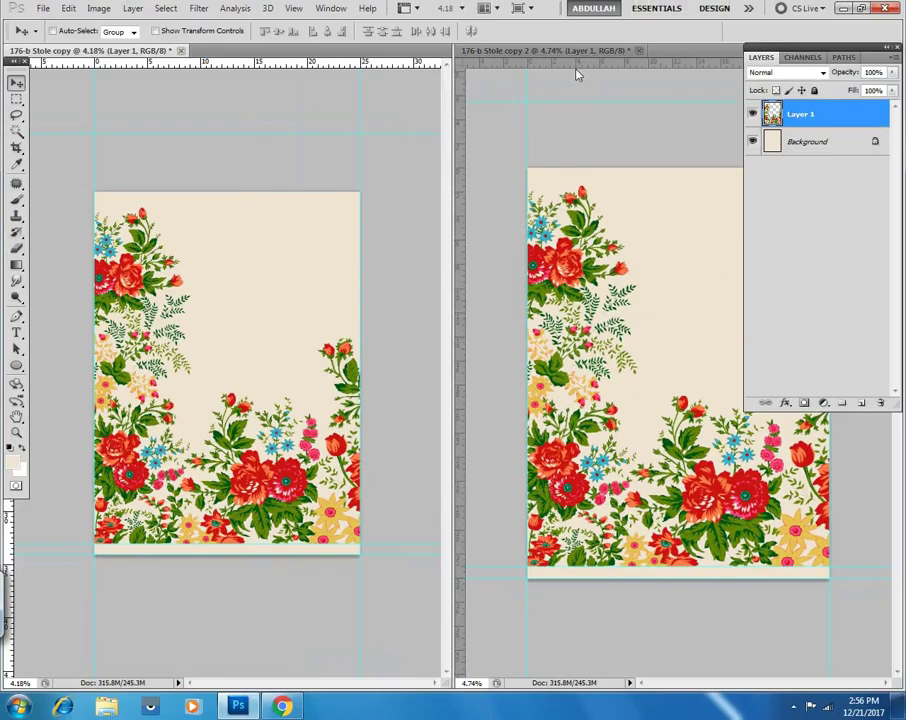
Step: Compare the duplicate 176-b Stole copy 2 by viewing its resolution in Image Size and cancelling
left_click(576, 74)
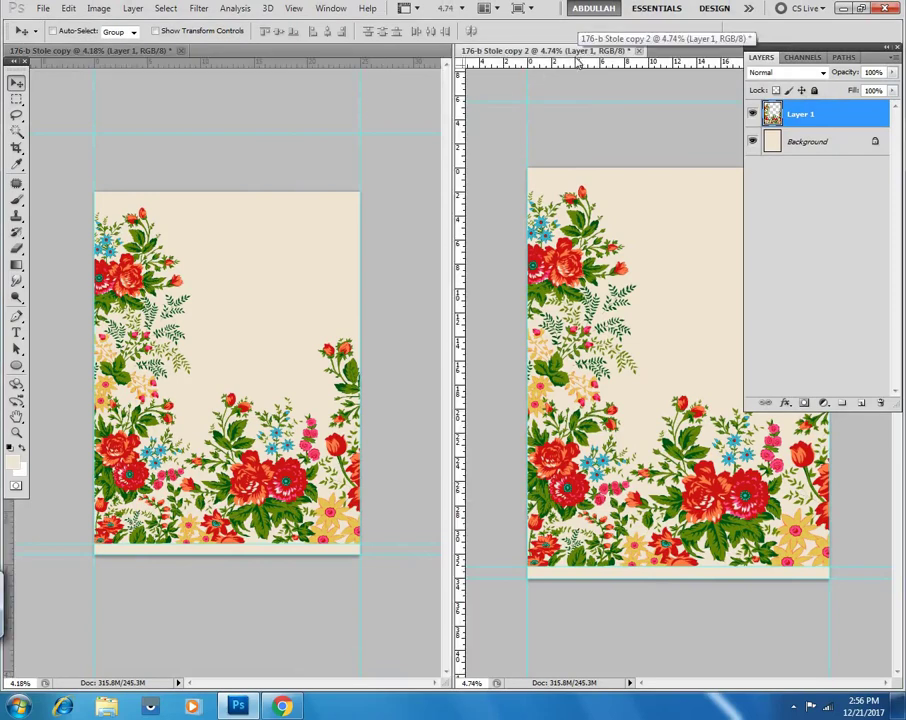
key("ctrl+alt+i")
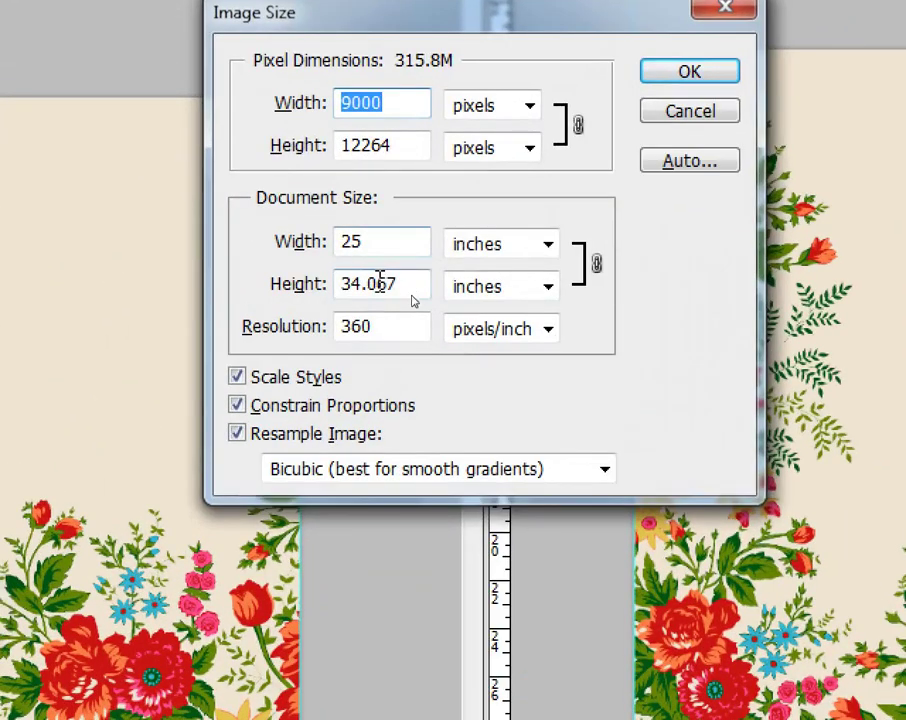
left_click_drag(384, 326, 340, 330)
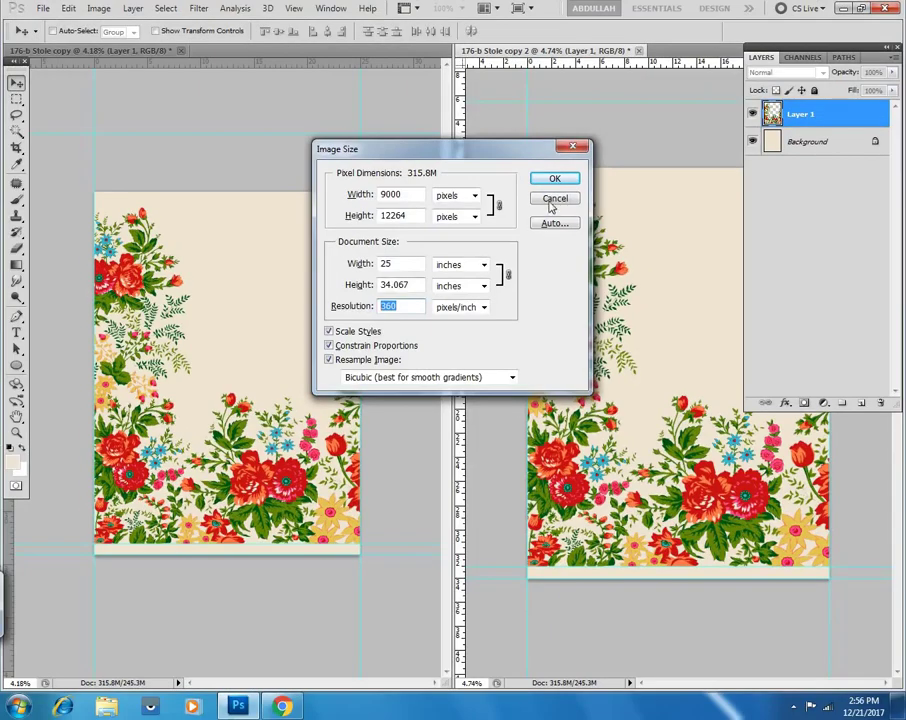
left_click(689, 112)
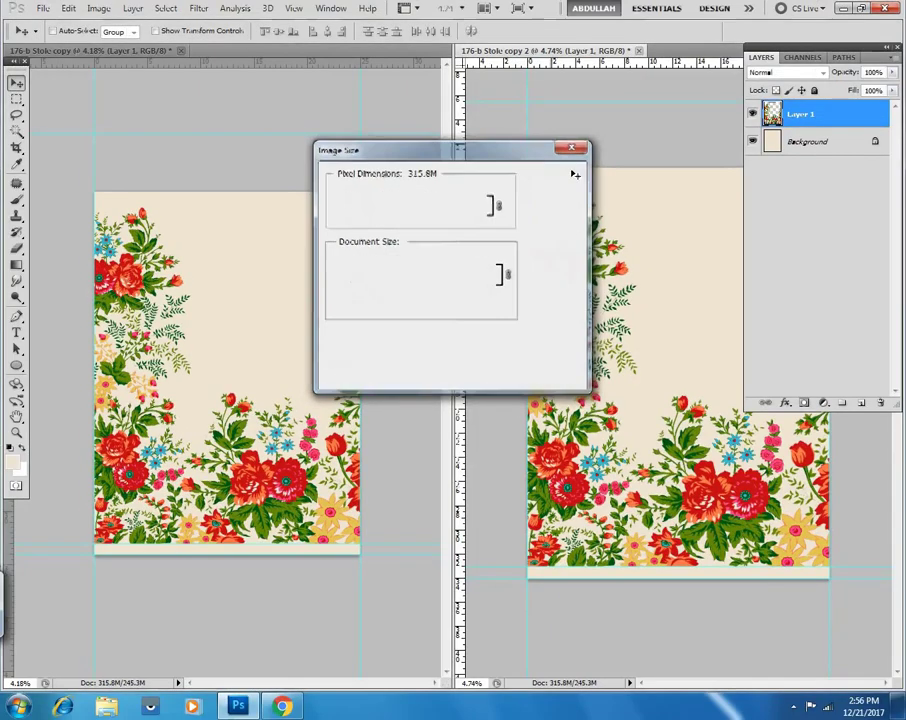
Step: Resample 176-b Stole copy 2 to a resolution of 200 pixels/inch
left_click_drag(571, 51, 572, 52)
right_click(572, 53)
left_click(540, 126)
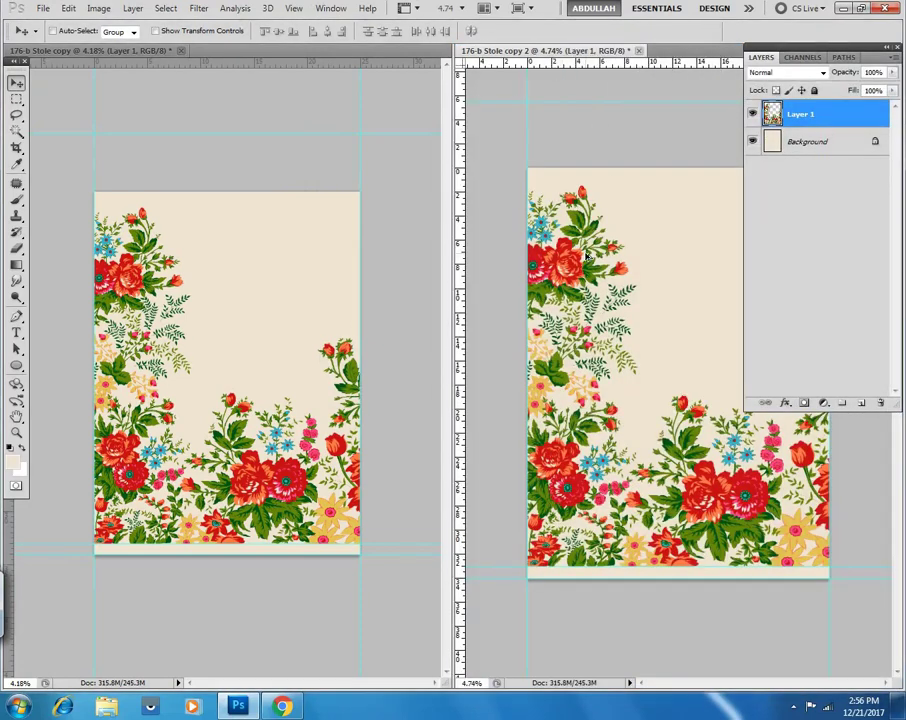
key("ctrl+alt+i")
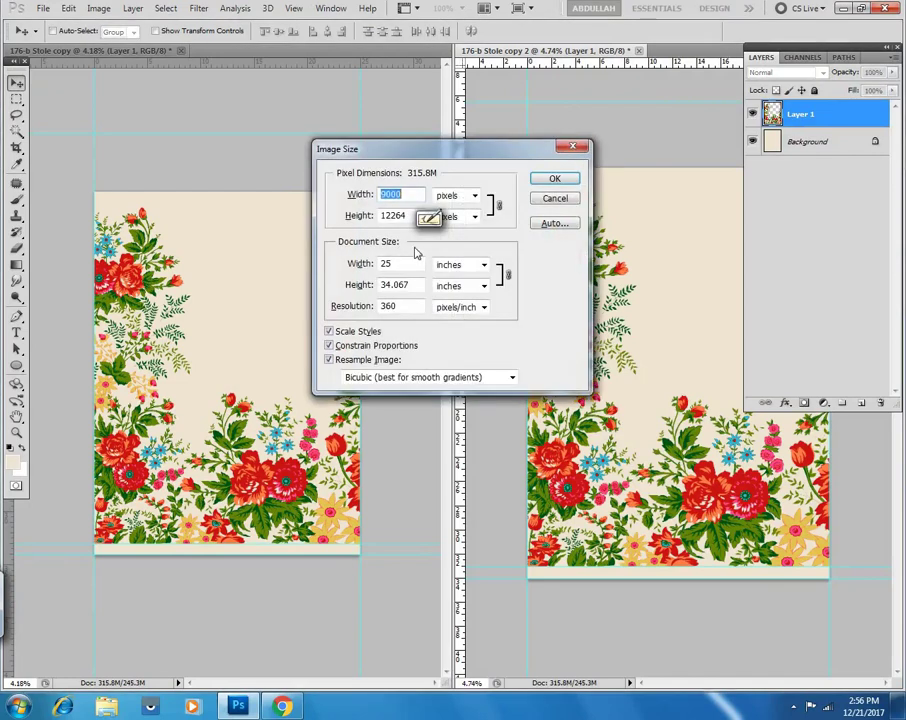
left_click(348, 307)
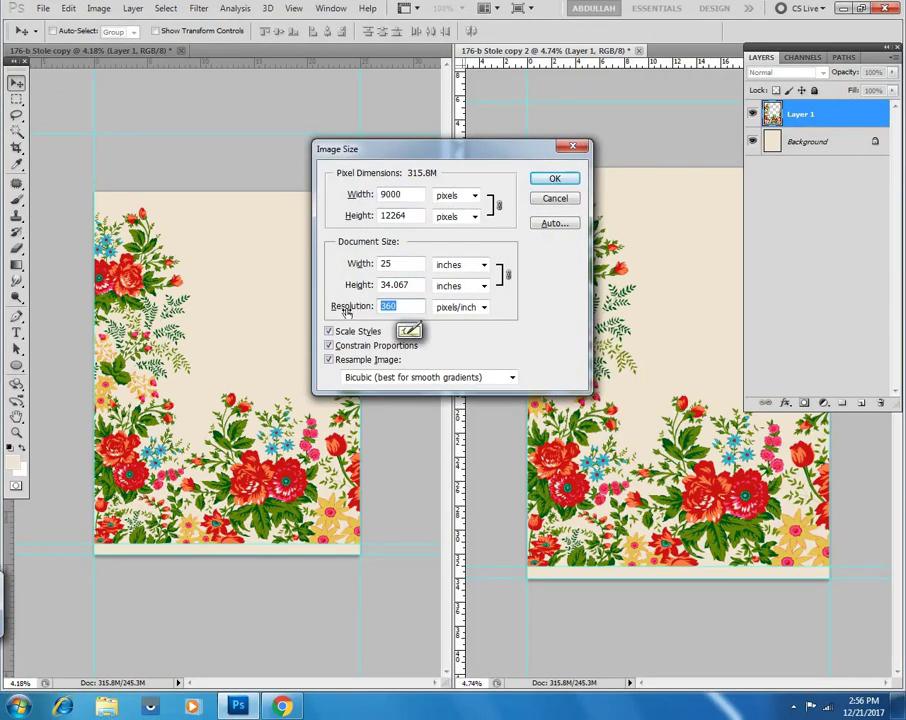
type("200")
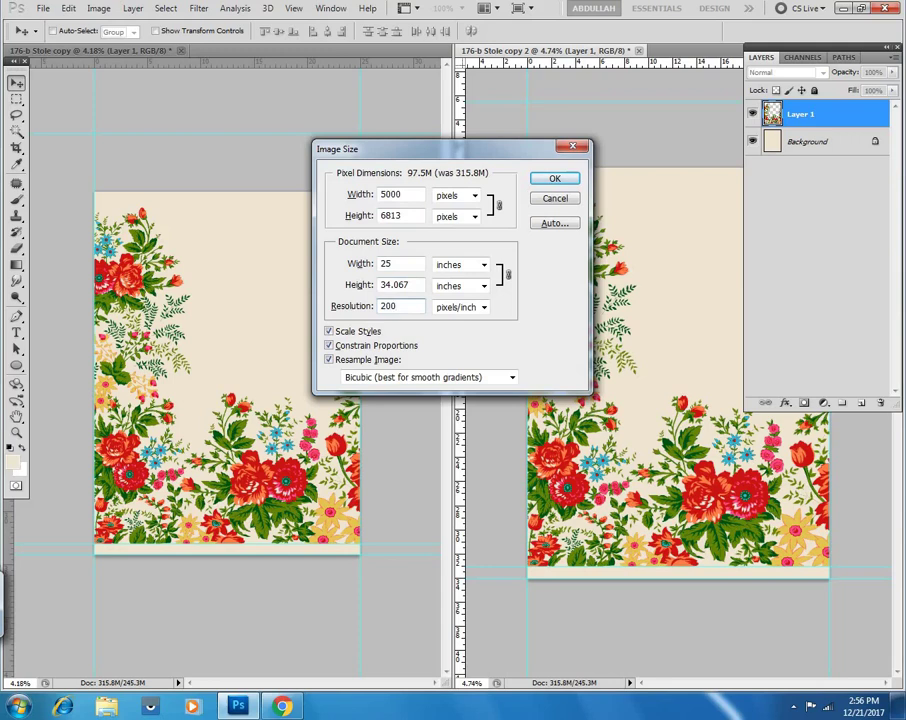
key("Return")
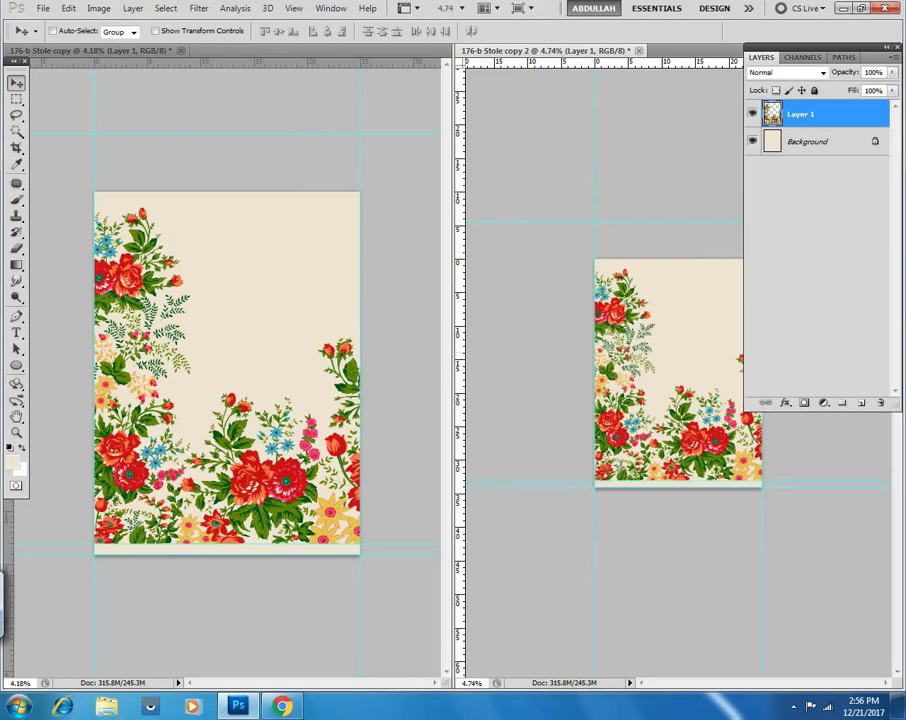
Step: Recheck the width, height and resolution of the resampled 176-b Stole copy 2 in Image Size
left_click(671, 390, "ctrl")
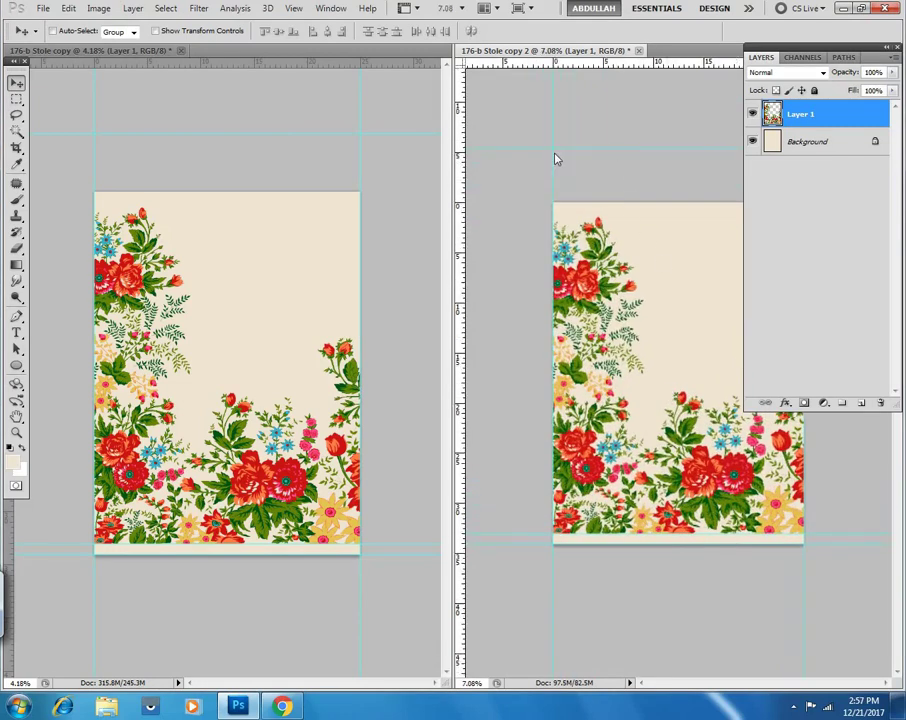
key("ctrl+alt+i")
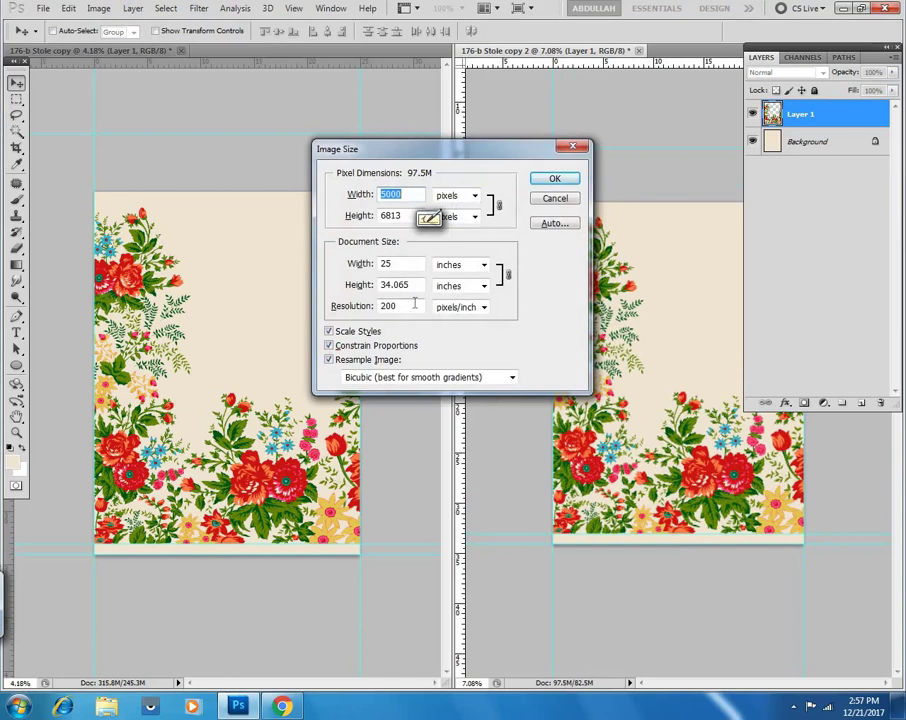
left_click(413, 306)
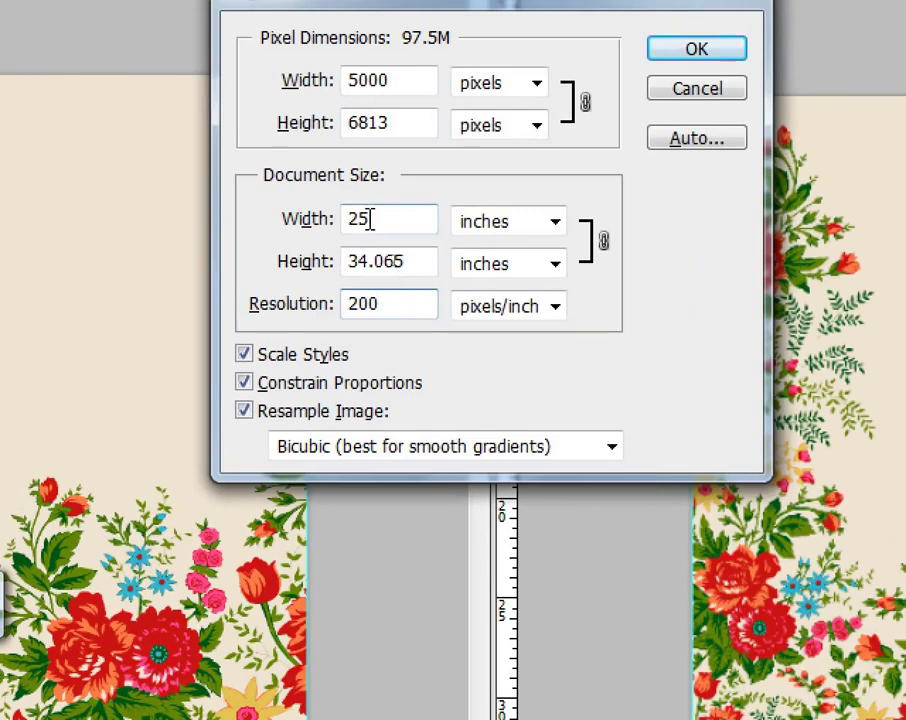
double_click(370, 219)
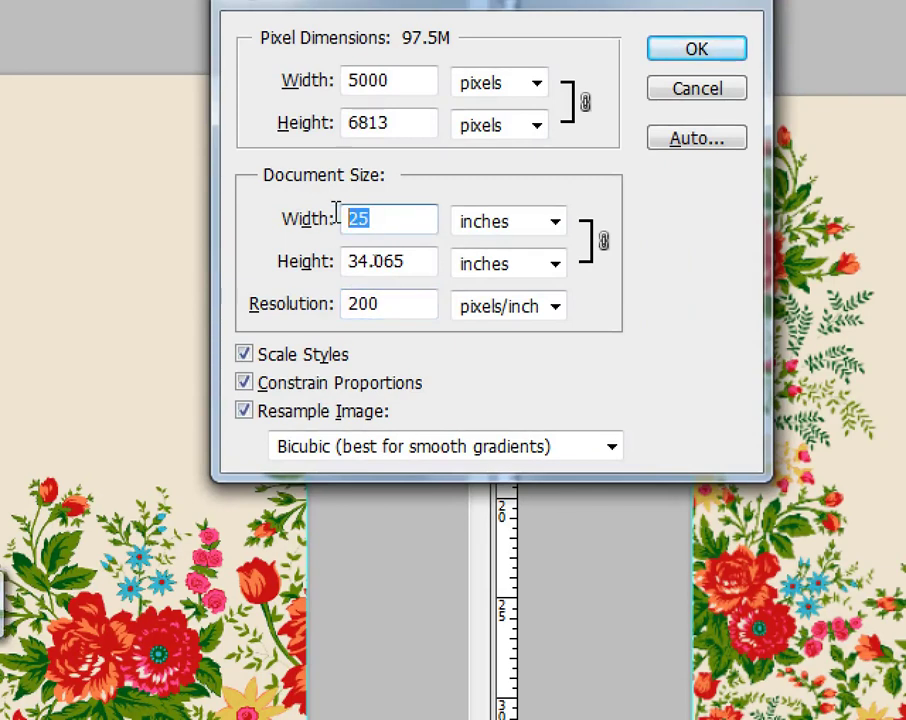
left_click(416, 262)
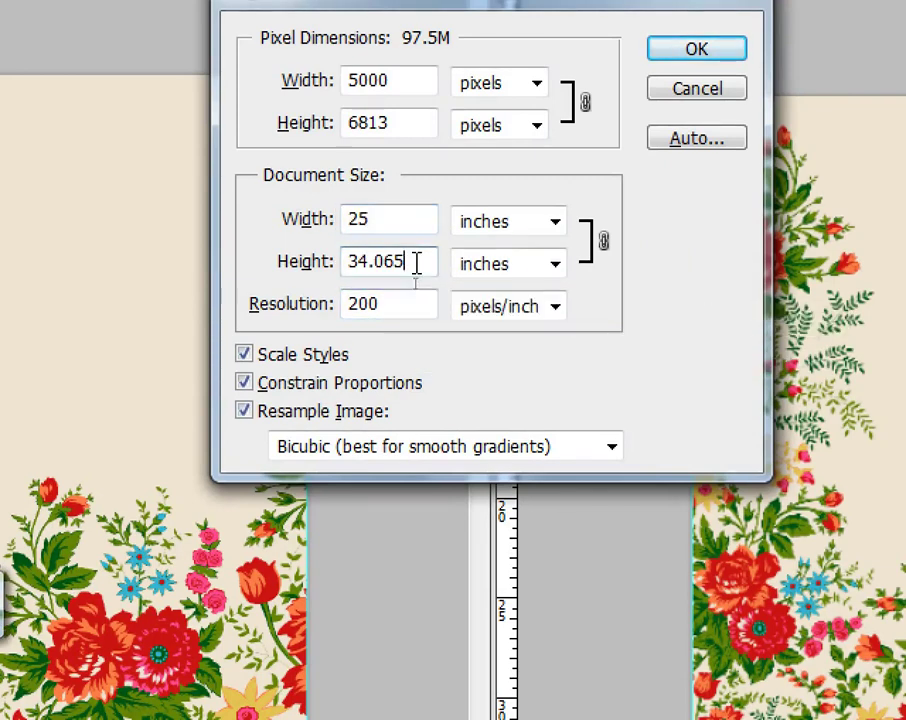
left_click_drag(416, 262, 342, 251)
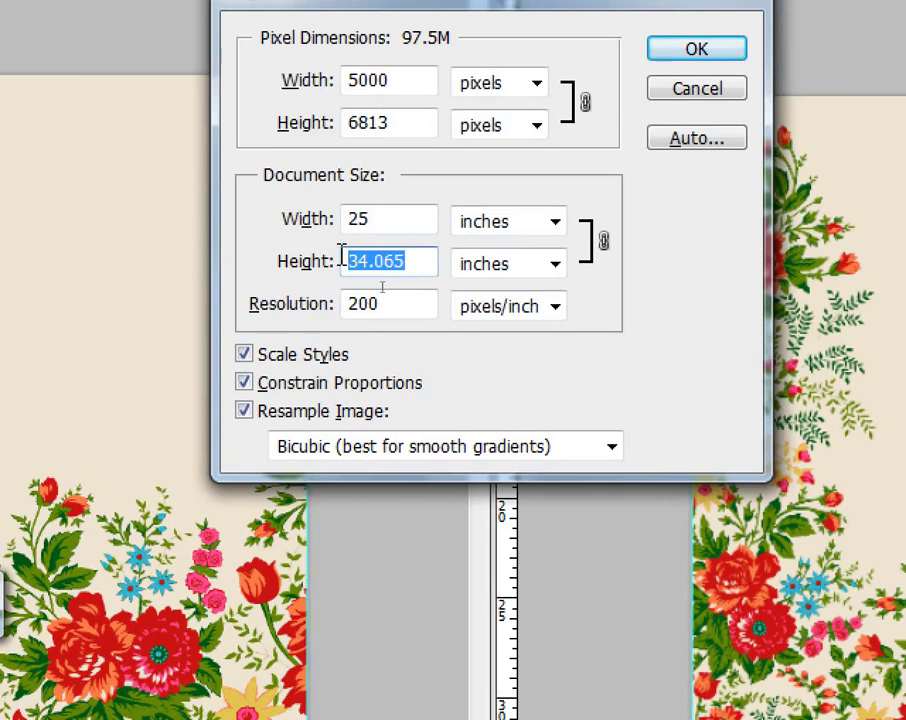
left_click(410, 305)
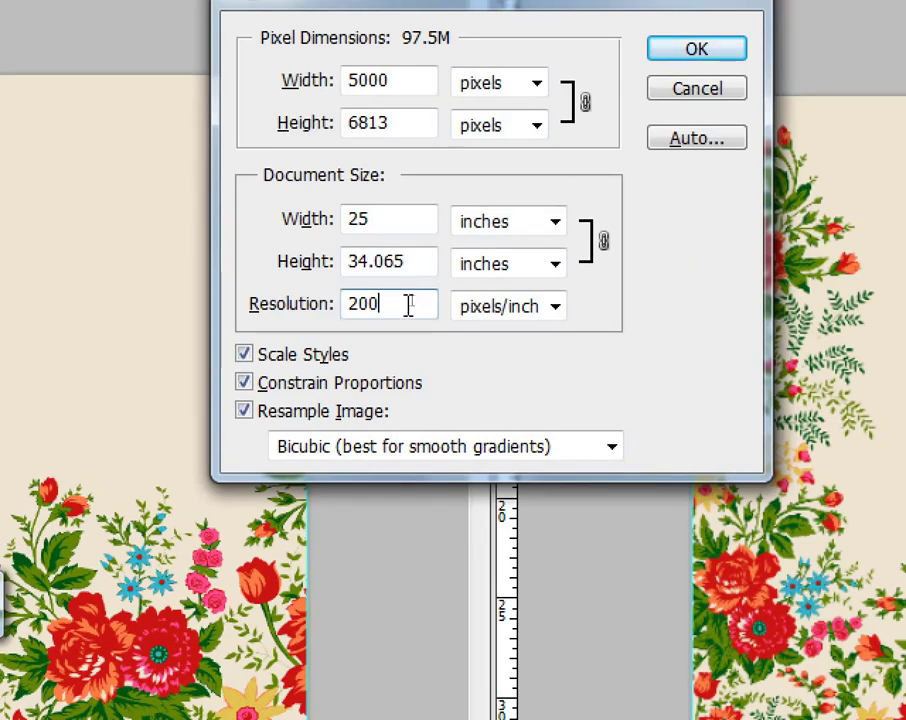
left_click_drag(398, 305, 343, 305)
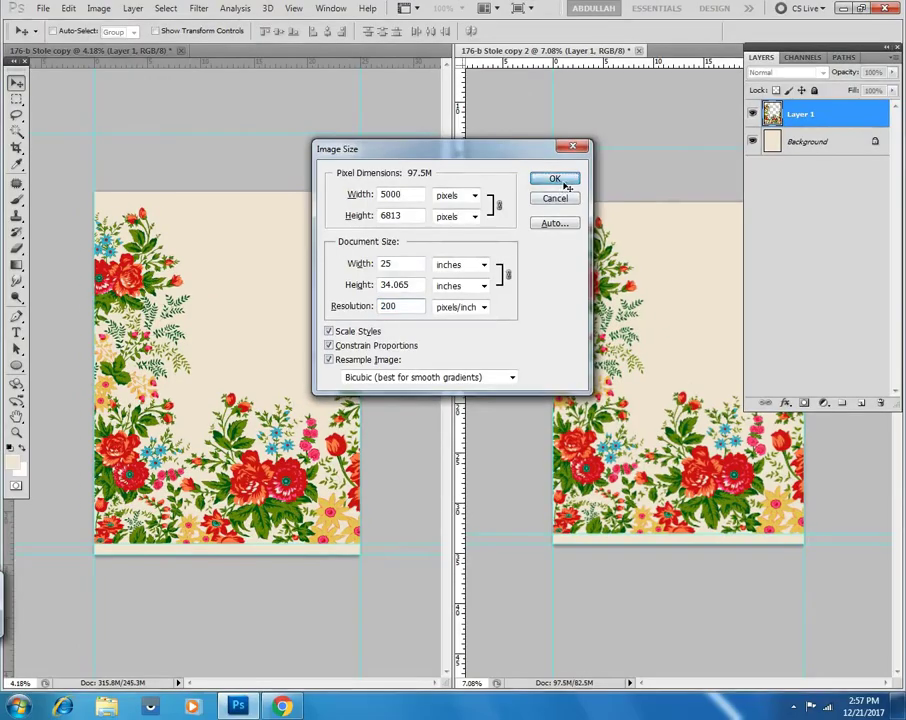
left_click(554, 178)
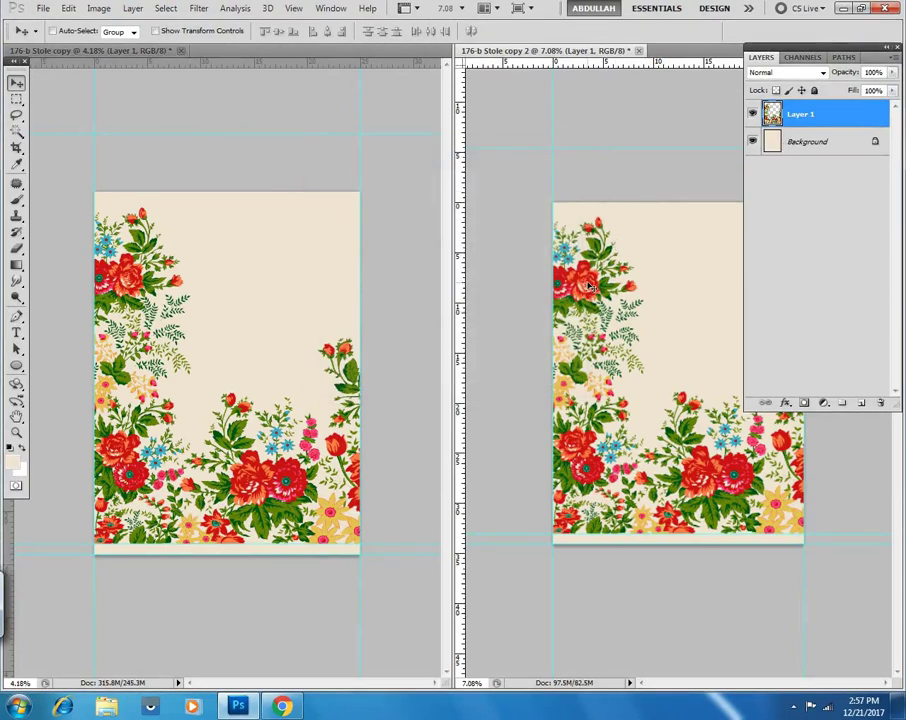
Step: Copy the floral layer from 176-b Stole copy 2 into 176-b Stole copy and position it in the empty upper-right area
left_click(218, 316)
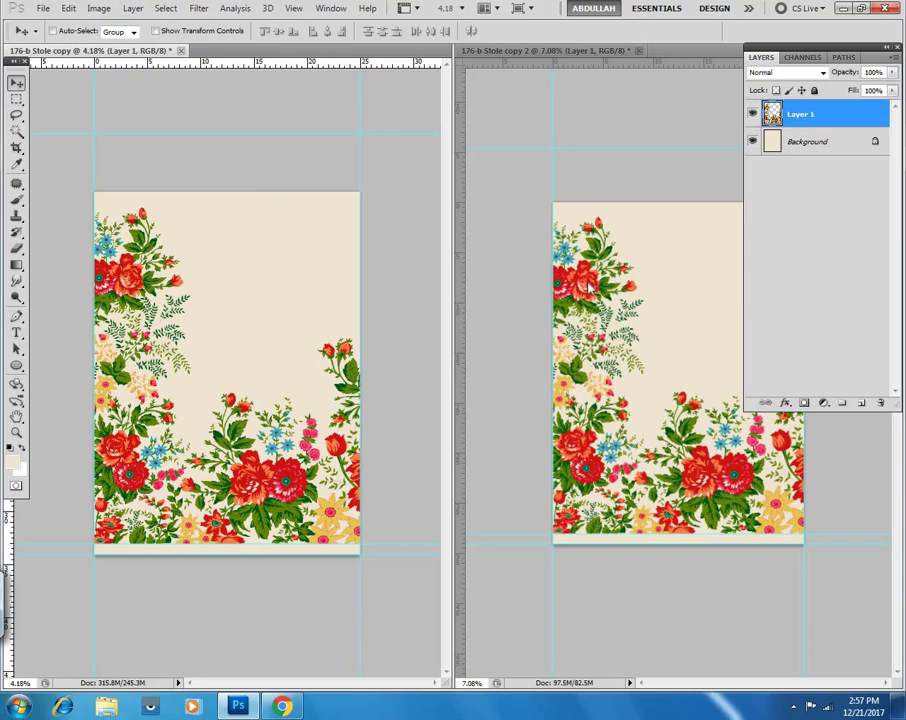
left_click_drag(585, 290, 287, 312)
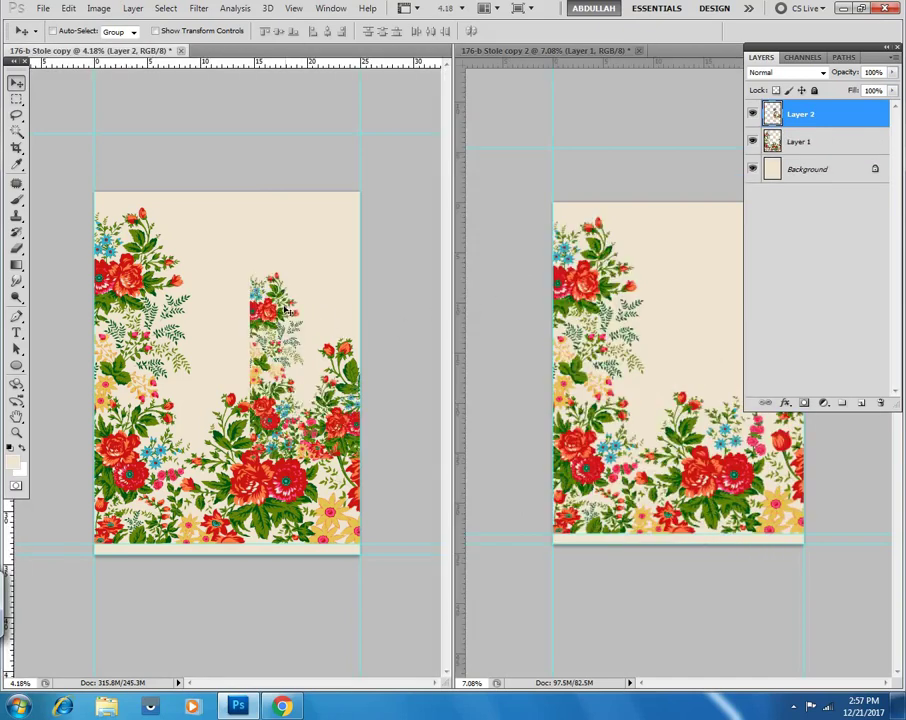
left_click_drag(290, 425, 241, 348)
mouse_move(305, 349)
left_mouse_down()
mouse_move(295, 359)
mouse_move(293, 351)
left_mouse_up()
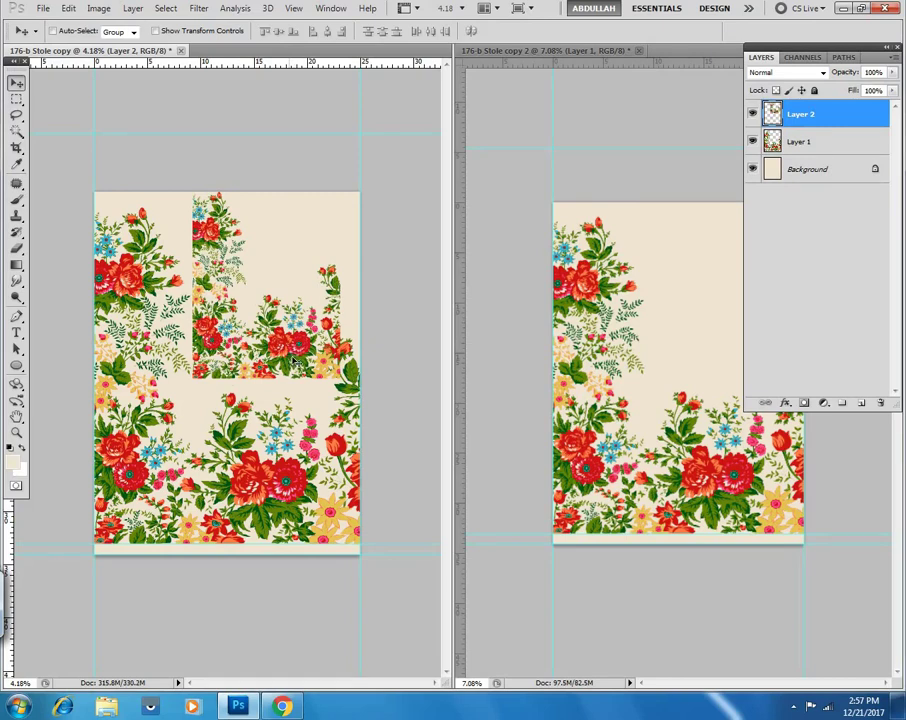
Step: Reposition the smaller floral copy on Layer 2 in 176-b Stole copy, placing it flush with the canvas's top edge in the empty upper-right area
mouse_move(295, 364)
left_mouse_down()
mouse_move(270, 350)
mouse_move(279, 360)
left_mouse_up()
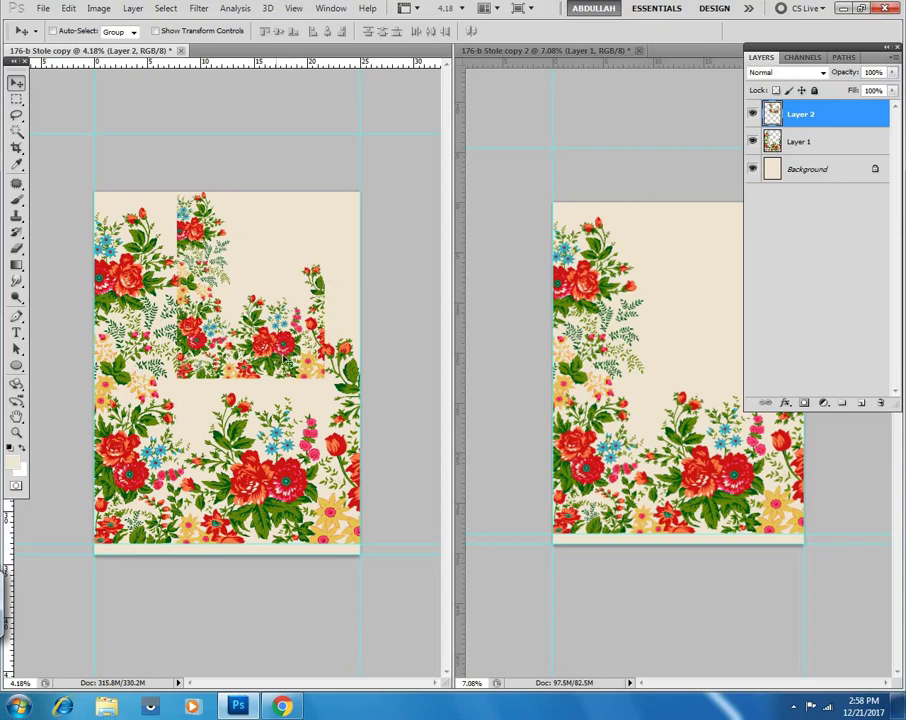
left_click_drag(288, 356, 271, 359)
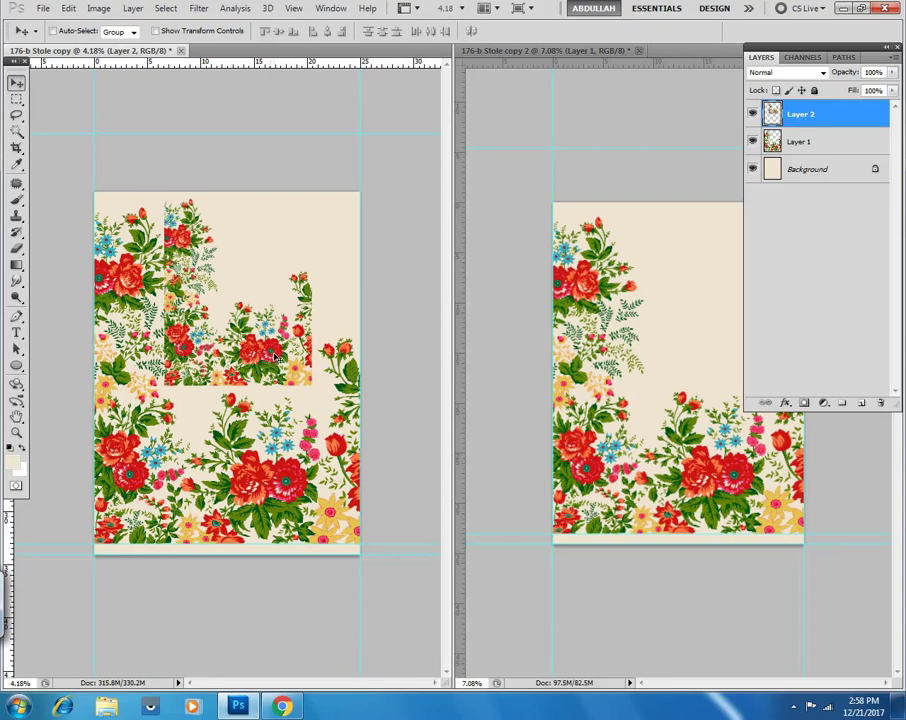
mouse_move(384, 292)
left_mouse_down()
mouse_move(380, 300)
mouse_move(396, 288)
left_mouse_up()
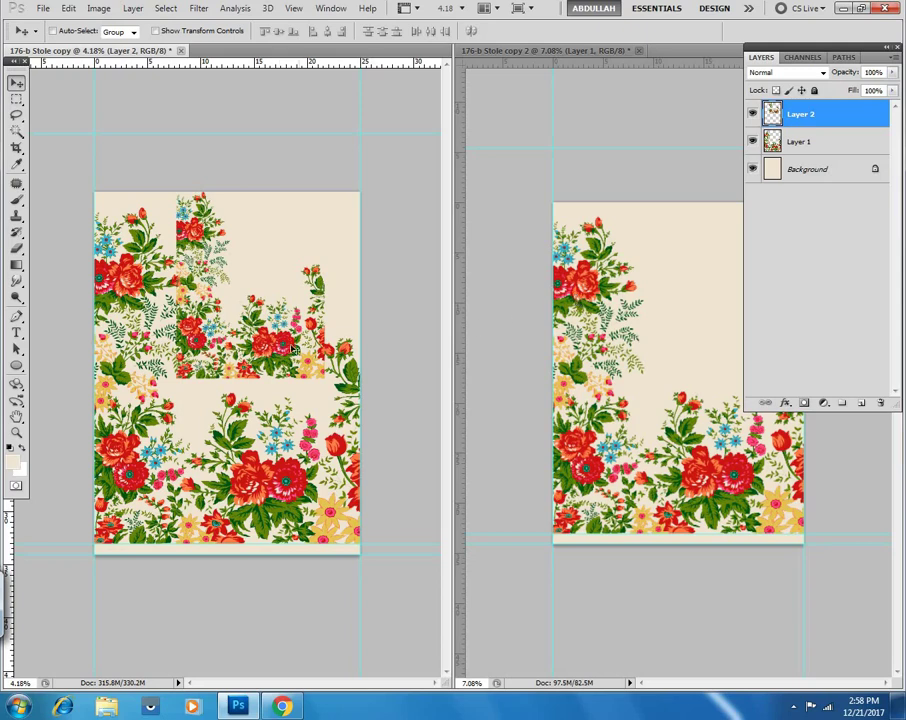
left_click_drag(283, 349, 283, 364)
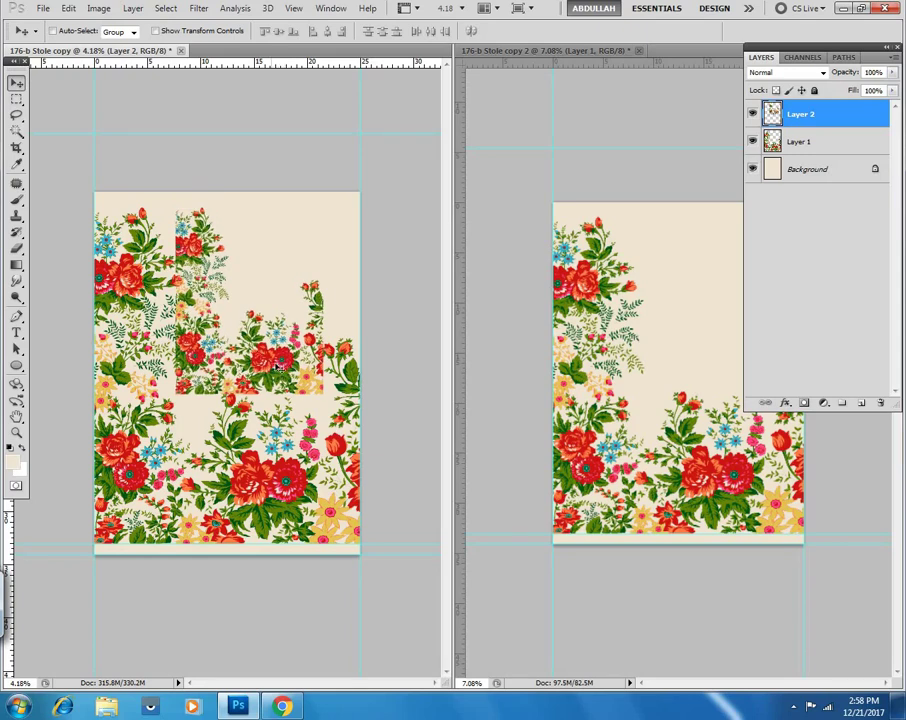
left_click_drag(276, 368, 283, 363)
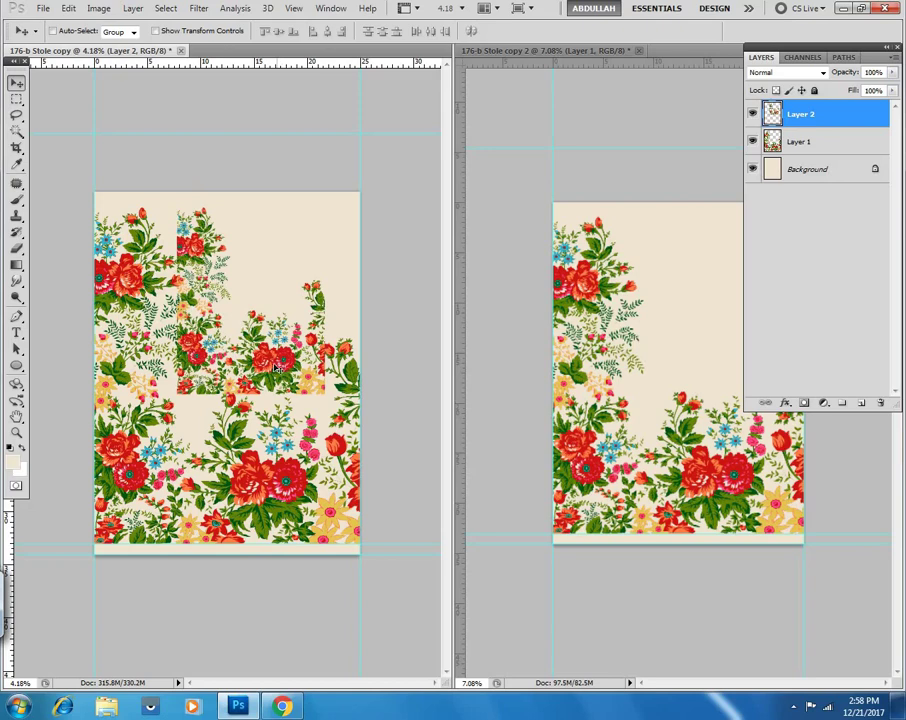
left_click_drag(283, 362, 305, 354)
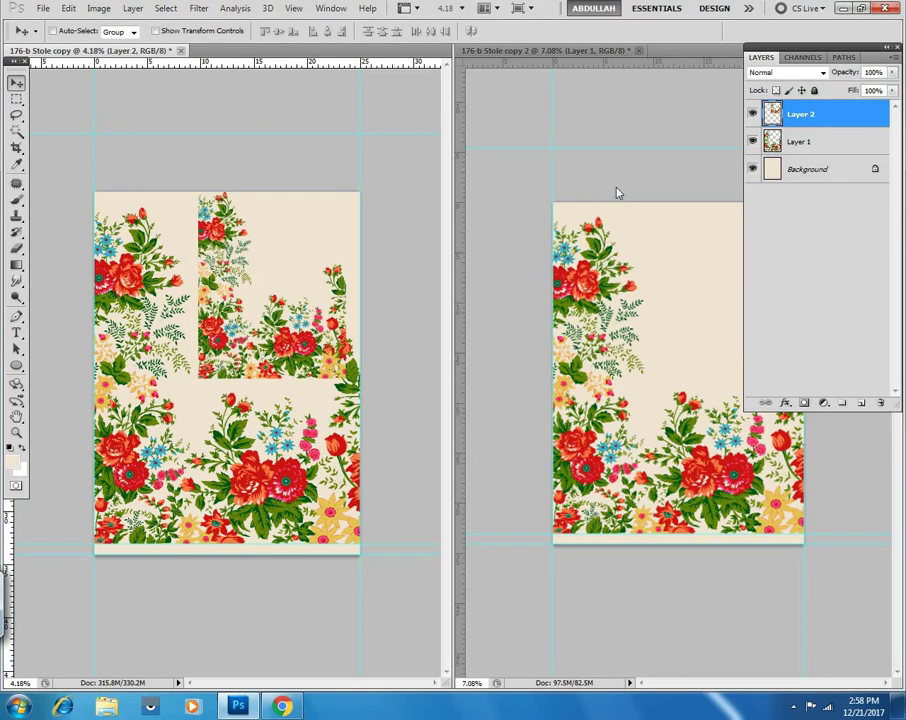
Step: Compare 176-b Stole copy 2 with 176-b Stole copy and move the smaller floral copy within the latter's empty upper-right area
left_click(612, 274)
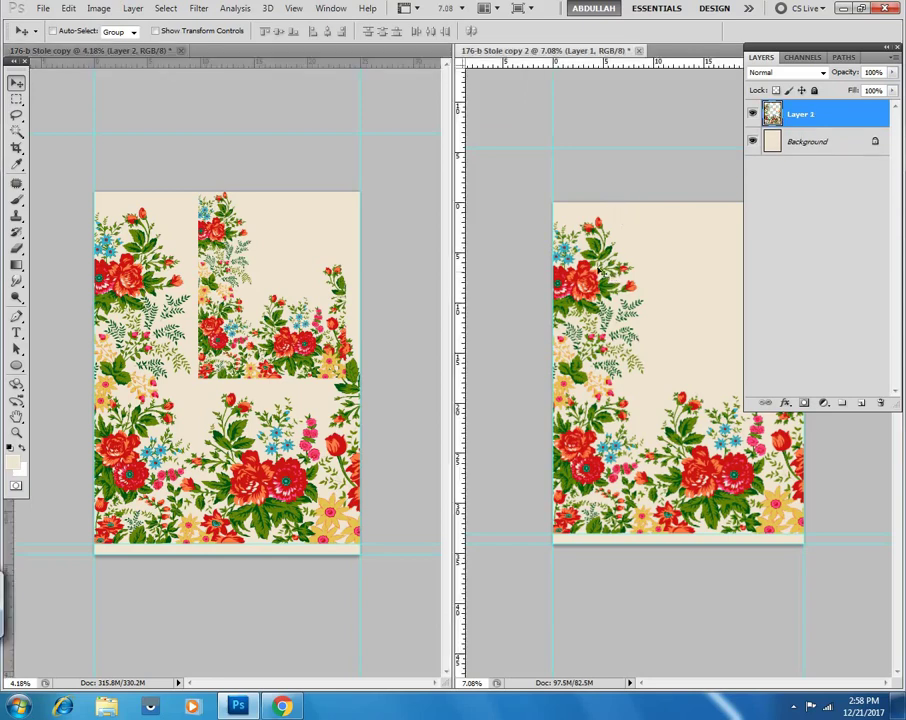
left_click(428, 209)
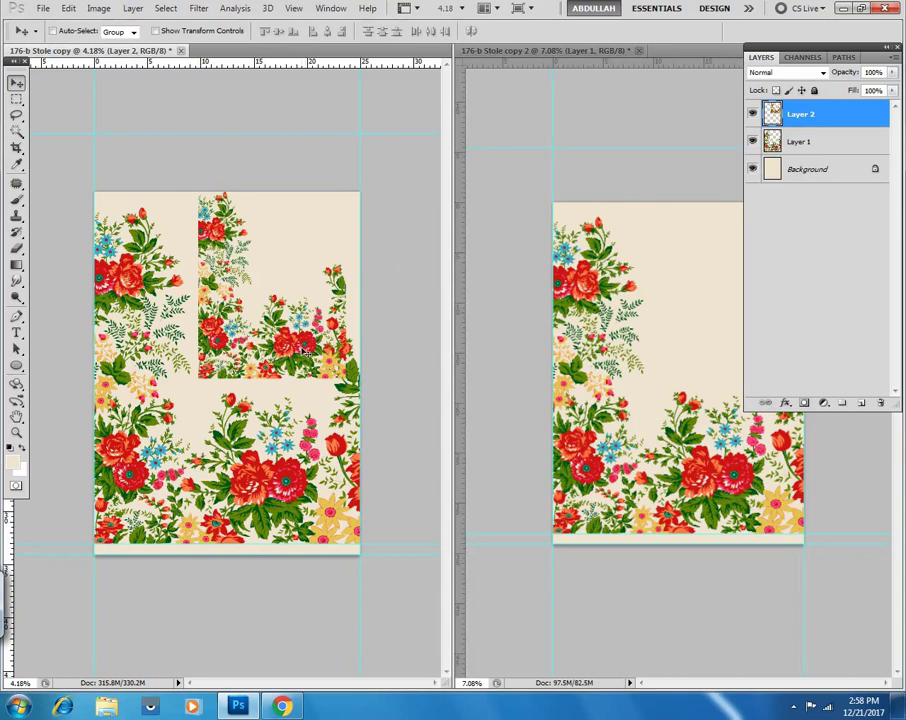
left_click_drag(305, 352, 285, 367)
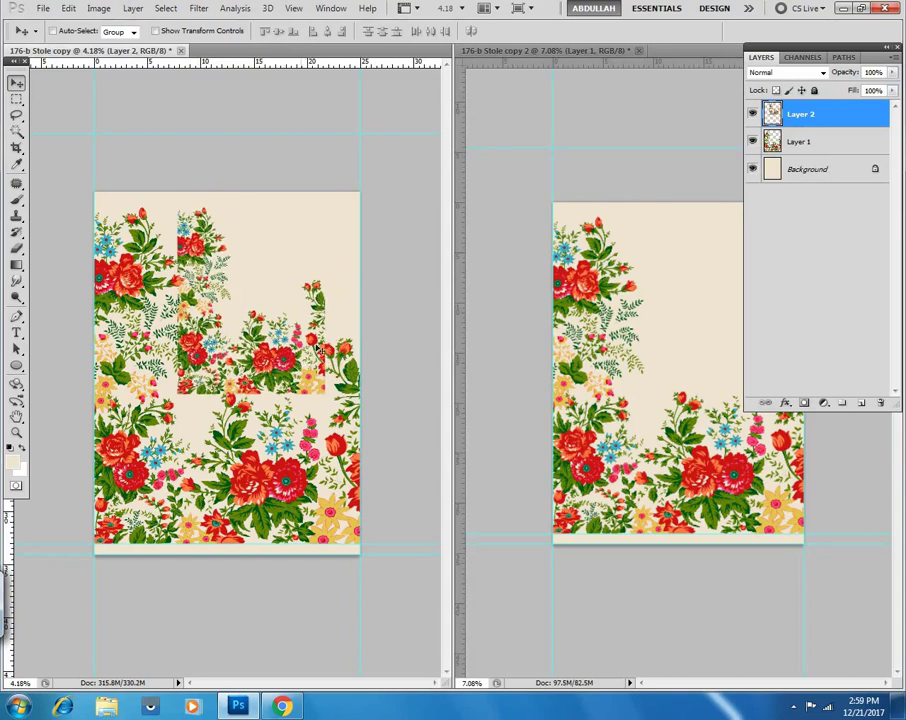
left_click(590, 288)
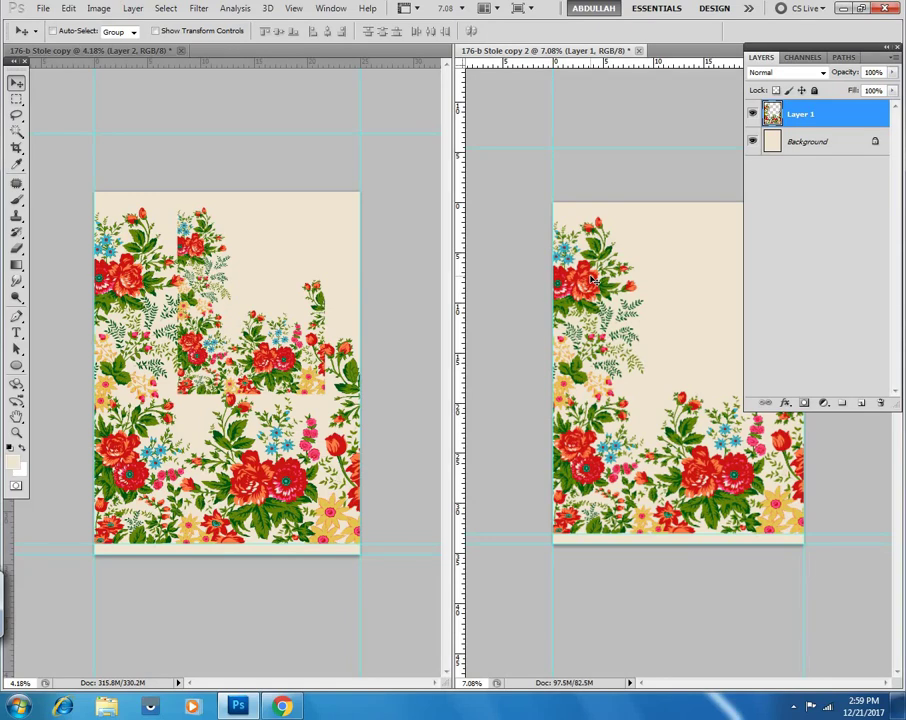
left_click(207, 257)
left_click_drag(207, 257, 224, 236)
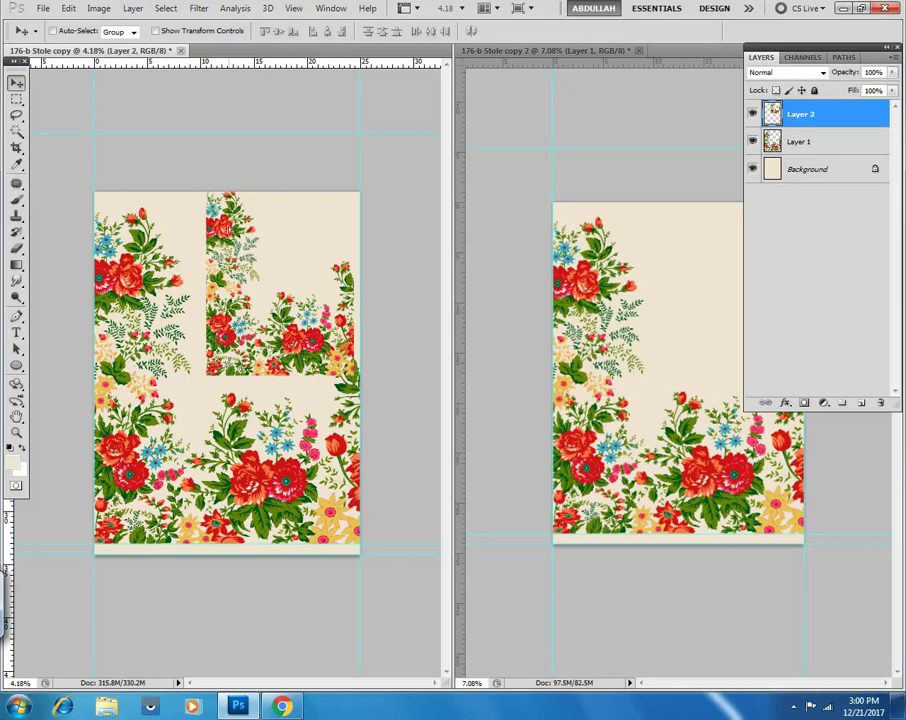
Step: Shift the smaller floral copy down and closer to the original flowers along the canvas's left edge
key("ctrl+plus")
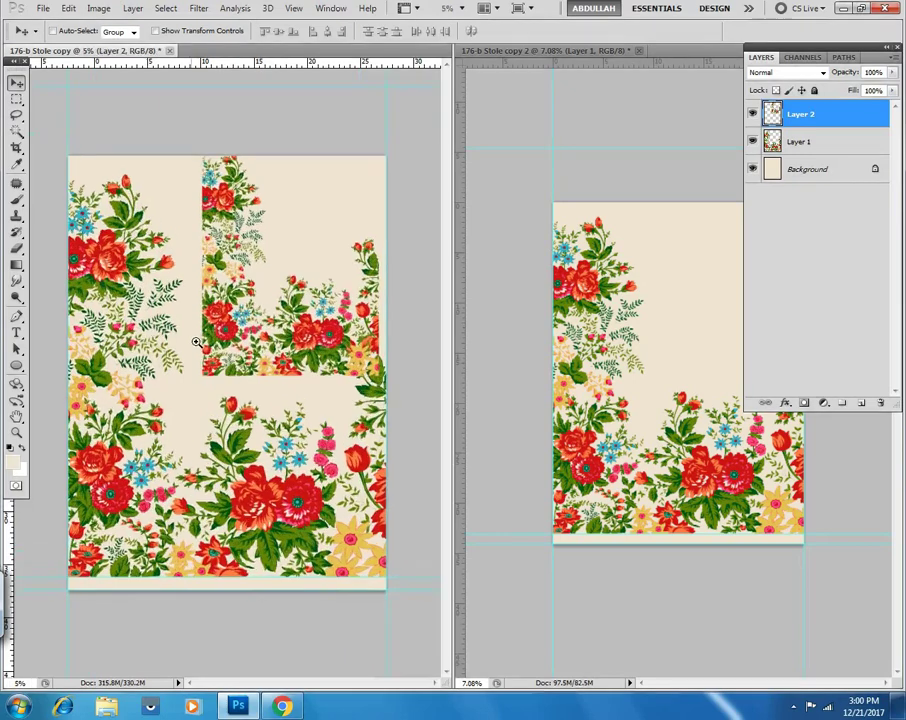
left_click(196, 343)
left_click(196, 343)
left_click(196, 343)
left_click(247, 310, "alt")
left_click(258, 335, "alt")
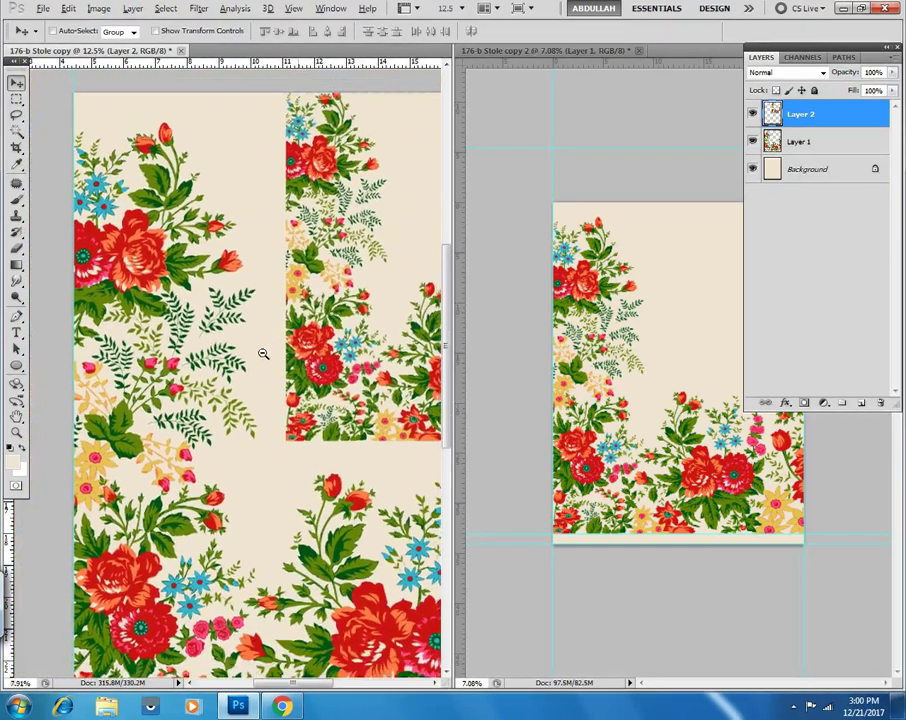
left_click_drag(271, 297, 224, 273)
left_click_drag(273, 334, 251, 348)
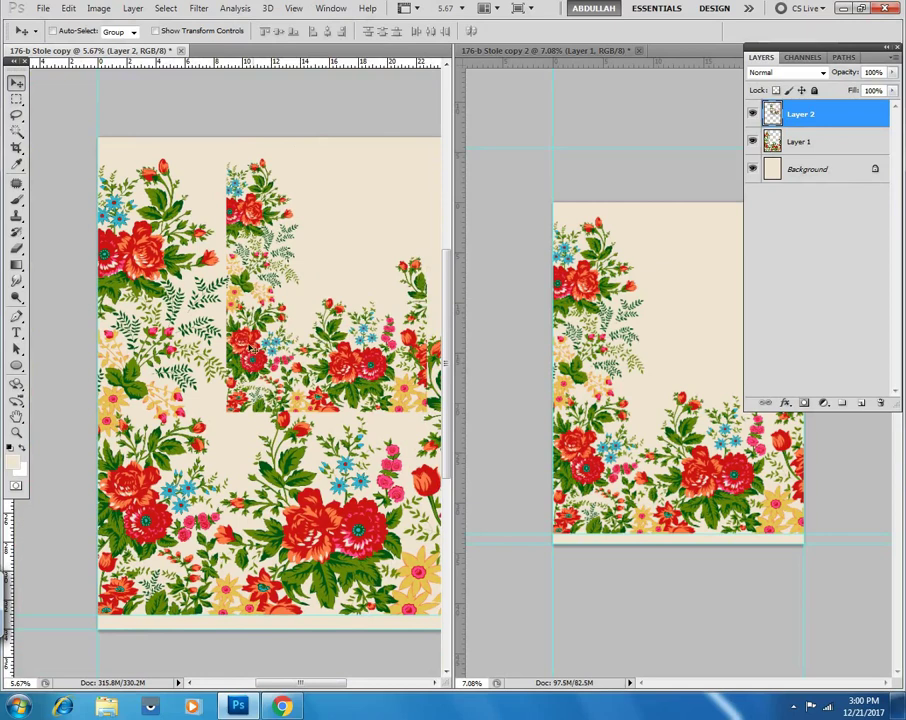
Step: Examine the smaller floral copy beside the original artwork in 176-b Stole copy, then inspect the green leaf edges at about 320% magnification
key("ctrl+plus")
key("ctrl+plus")
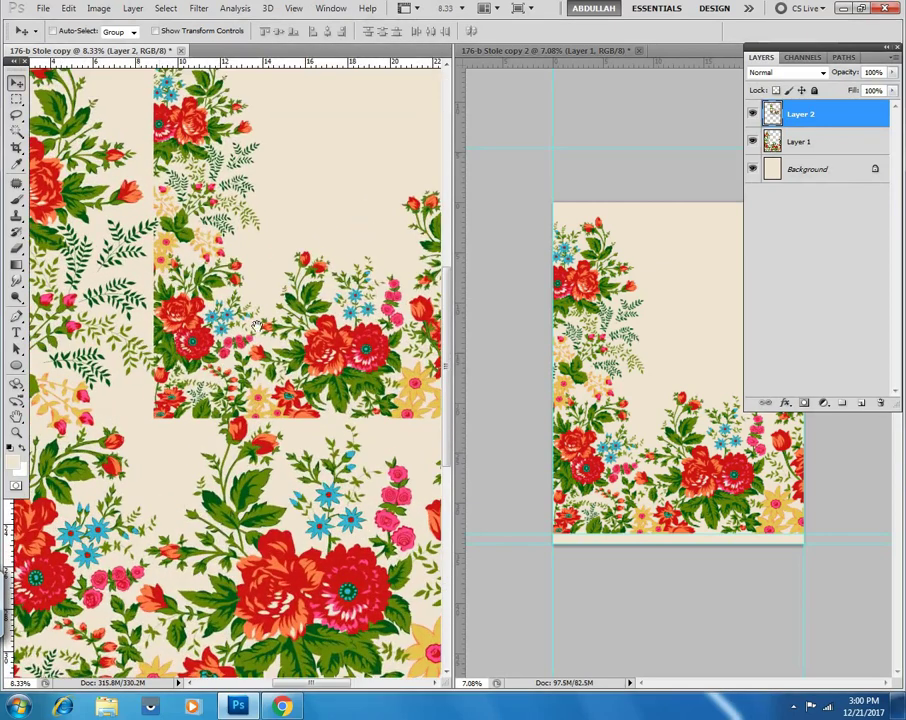
scroll(269, 324, "left", 3)
left_click_drag(267, 323, 253, 400)
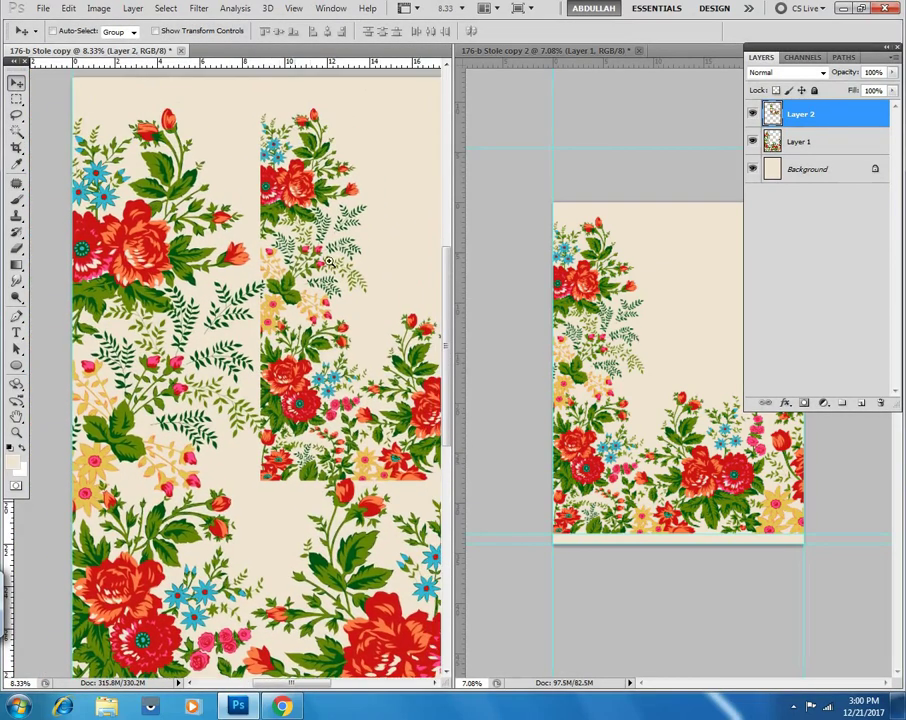
left_click_drag(378, 226, 286, 326)
left_click_drag(202, 348, 100, 400)
mouse_move(258, 322)
left_mouse_down()
mouse_move(196, 308)
mouse_move(266, 318)
mouse_move(256, 323)
left_mouse_up()
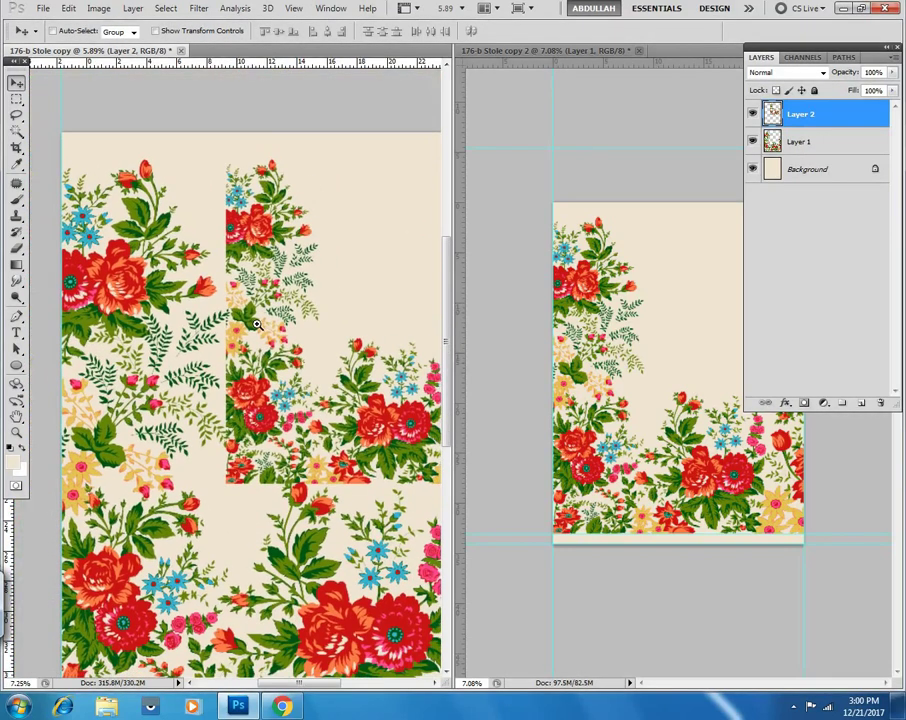
mouse_move(184, 230)
left_mouse_down()
mouse_move(200, 229)
mouse_move(189, 228)
left_mouse_up()
mouse_move(344, 222)
left_mouse_down()
mouse_move(376, 192)
mouse_move(338, 222)
left_mouse_up()
left_click_drag(245, 270, 320, 281)
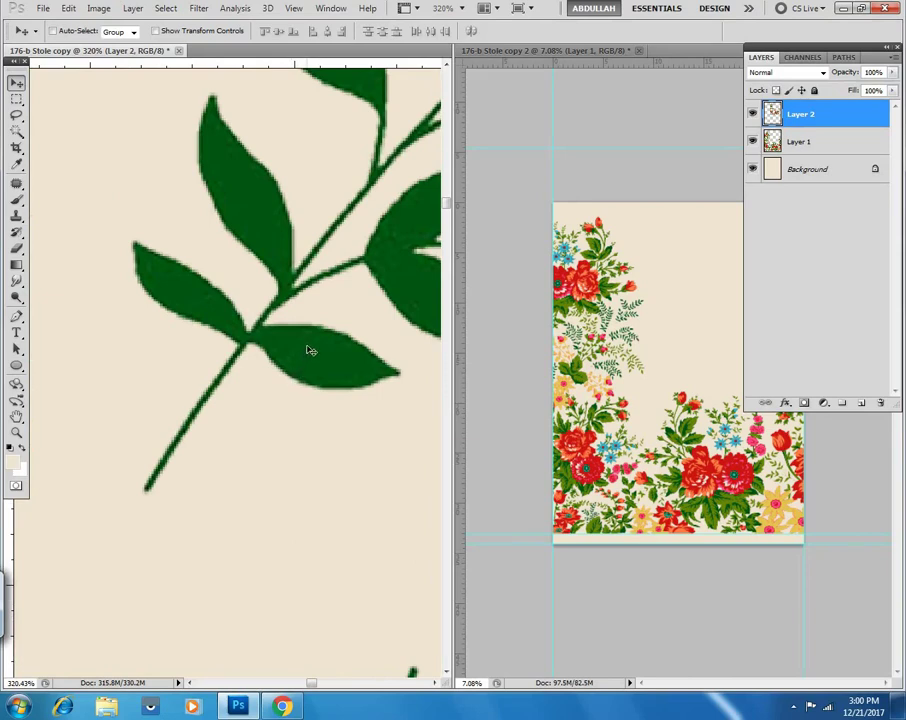
Step: Move the smaller floral copy back up to the canvas's top edge and compare its scale with the original artwork
left_click_drag(299, 348, 279, 353)
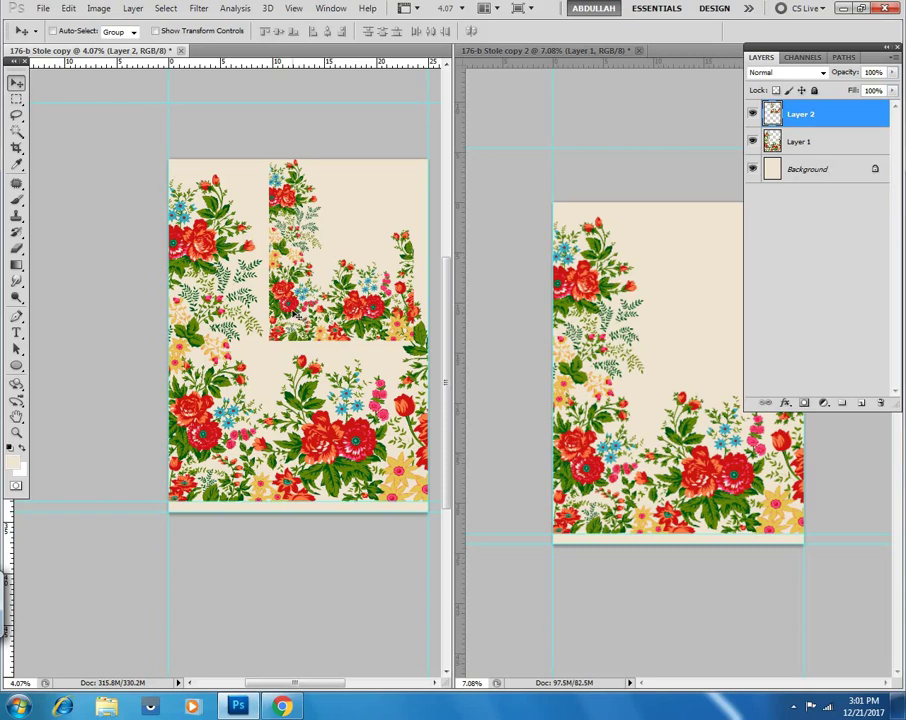
key("ctrl+plus")
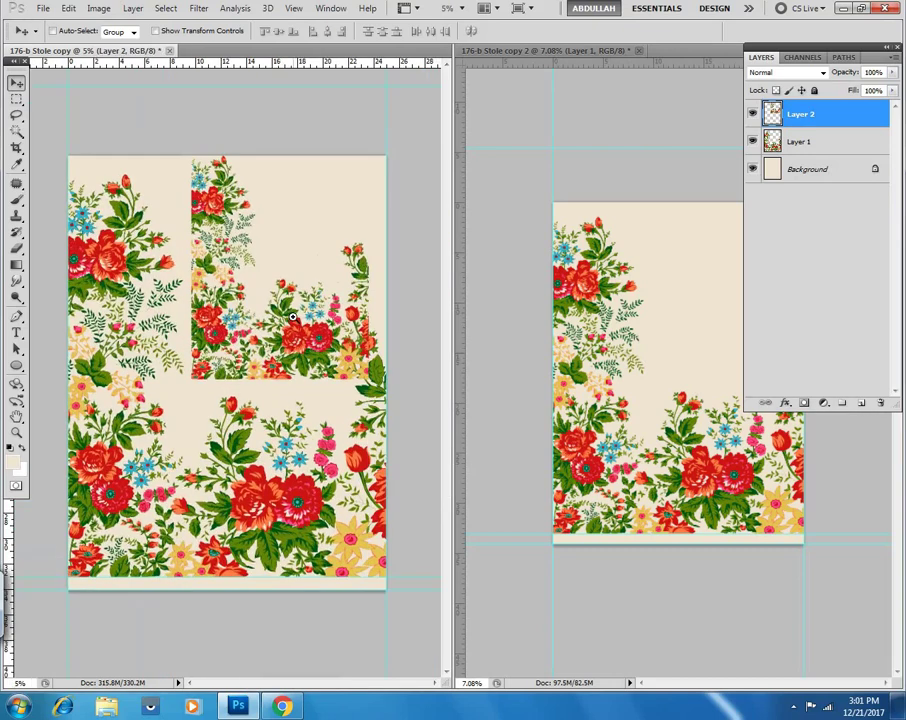
key("ctrl+plus")
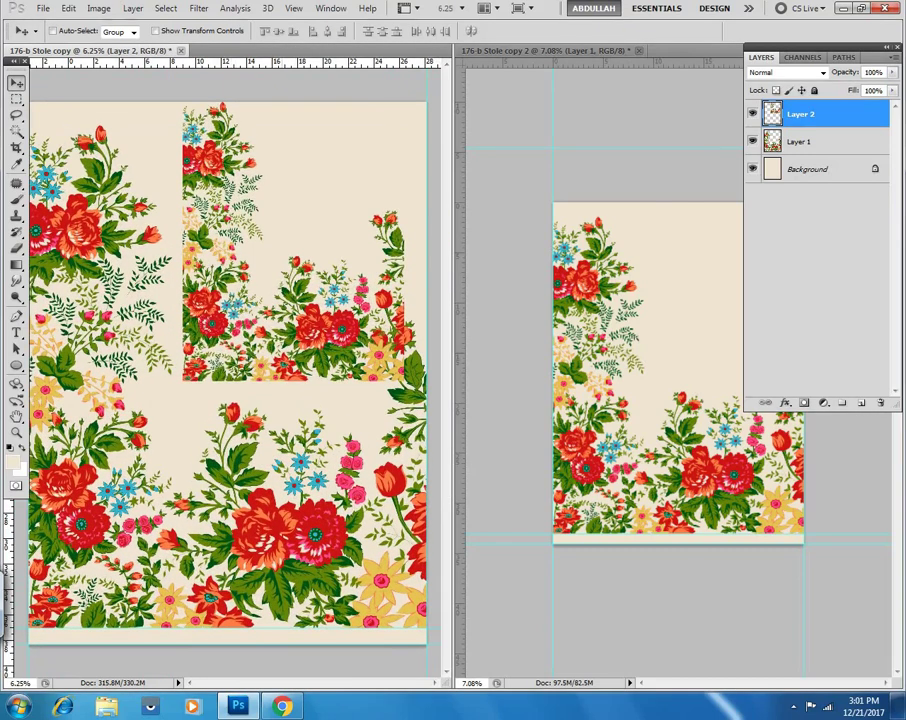
key("ctrl+minus")
key("ctrl+minus")
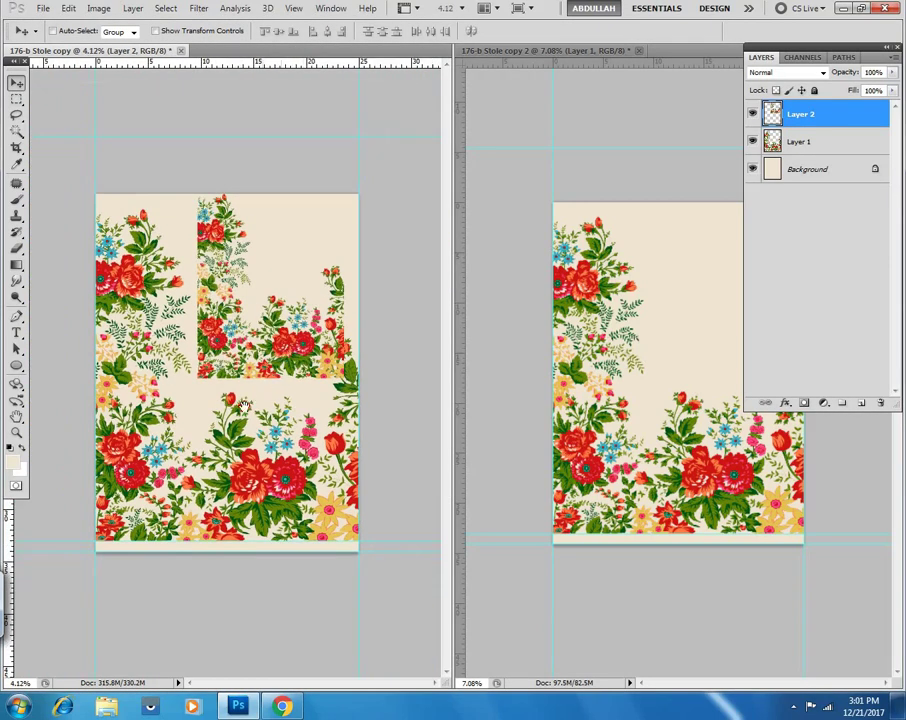
key("ctrl+plus")
key("ctrl+plus")
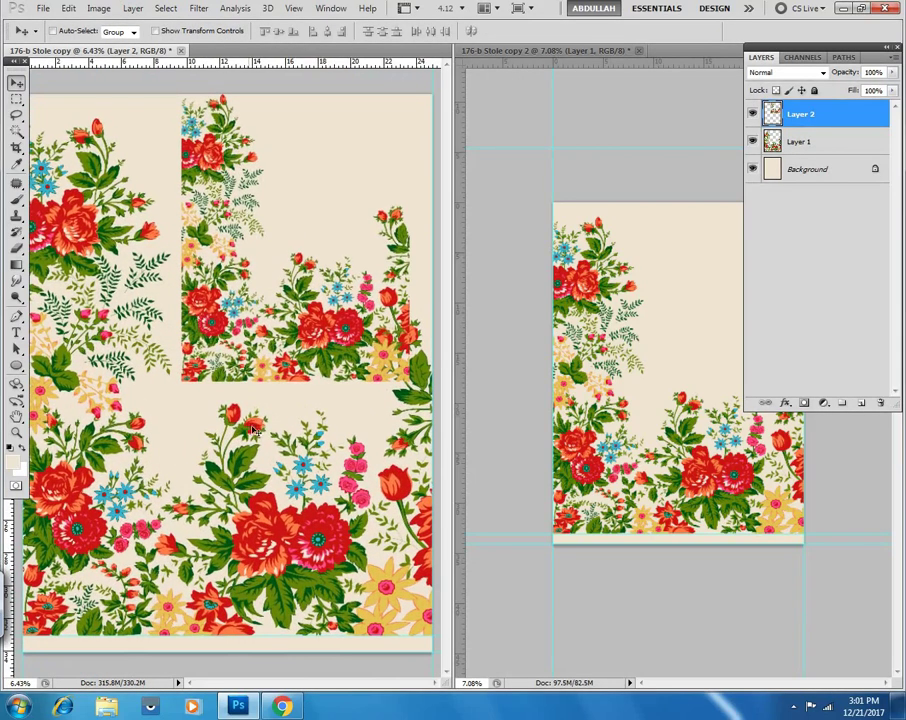